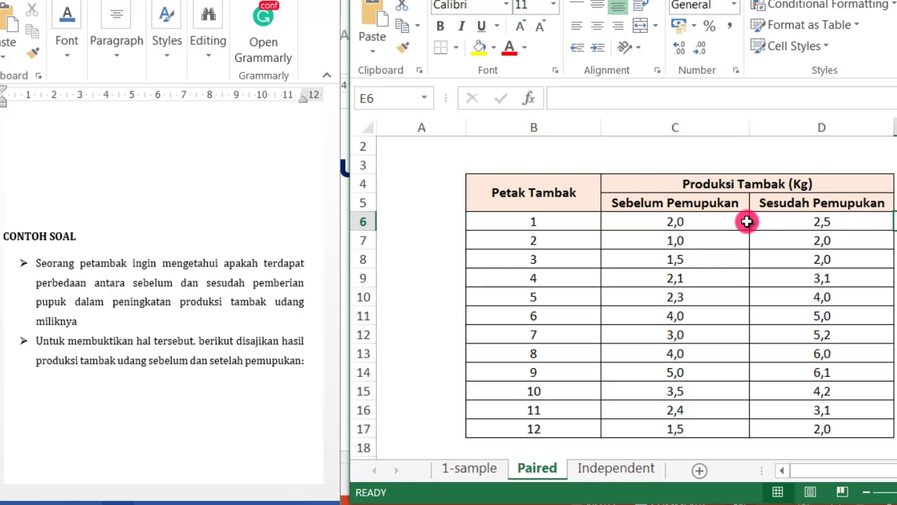
Review the pond production table, then read the Word document's analysis plan, analysis stages and normality test decision rules.
{"action": "left_click", "coordinate": [801, 222]}
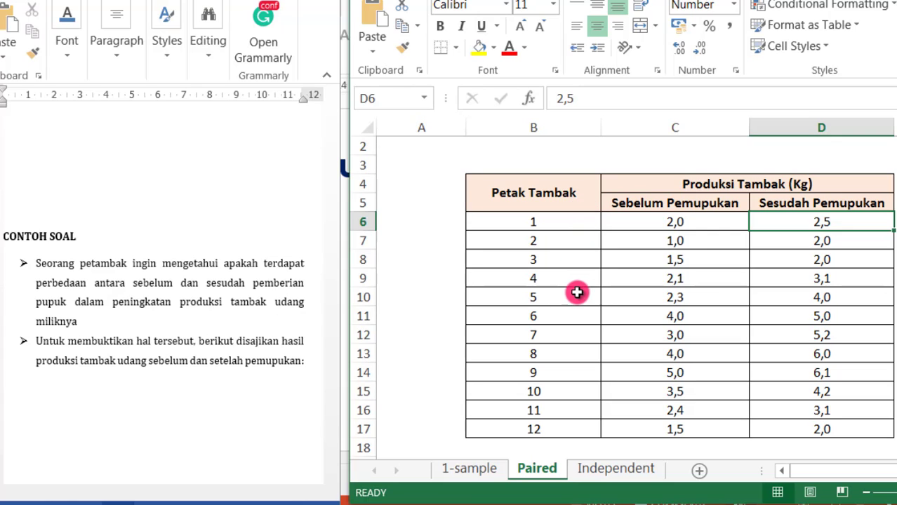
{"action": "left_click", "coordinate": [564, 429]}
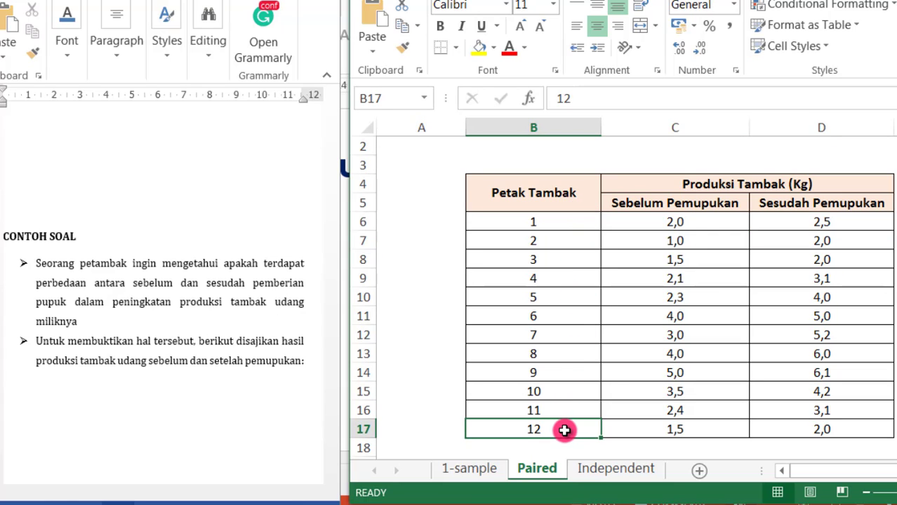
{"action": "left_click", "coordinate": [289, 263]}
{"action": "scroll", "coordinate": [289, 263], "scroll_direction": "down", "scroll_amount": 5}
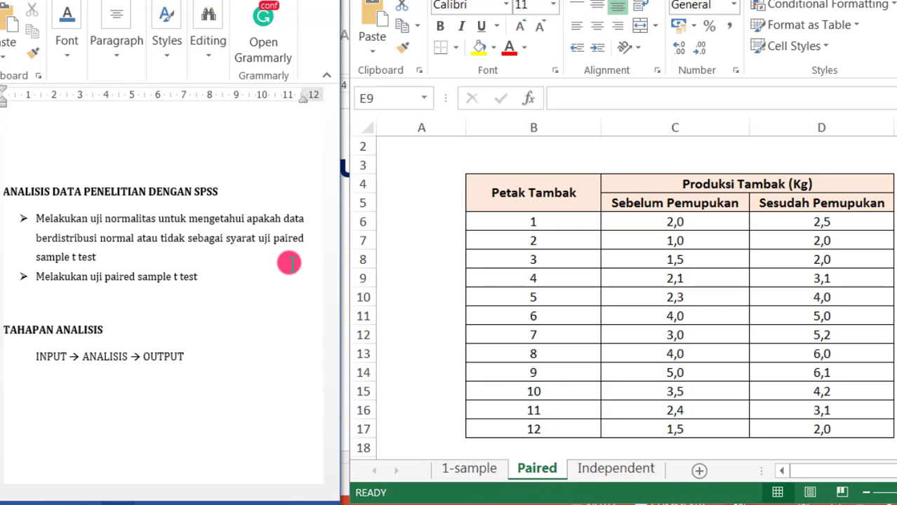
{"action": "left_click", "coordinate": [235, 258]}
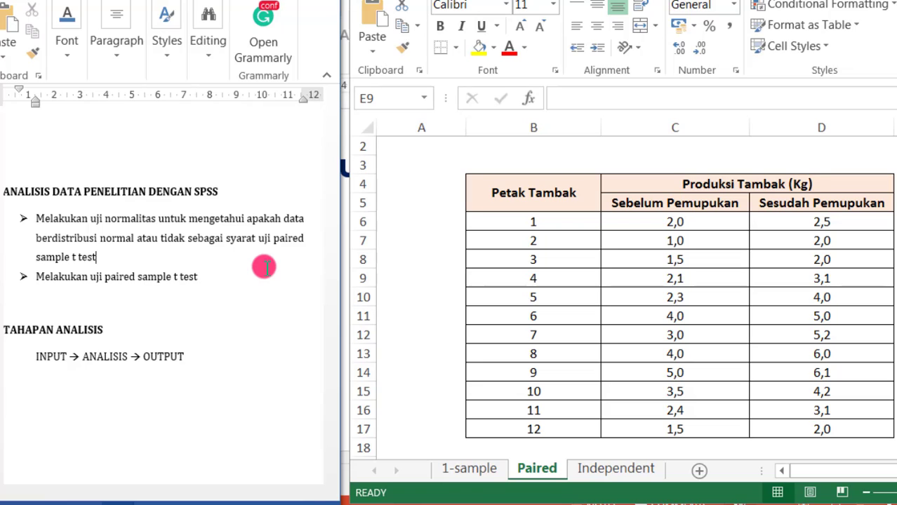
{"action": "left_click", "coordinate": [233, 280]}
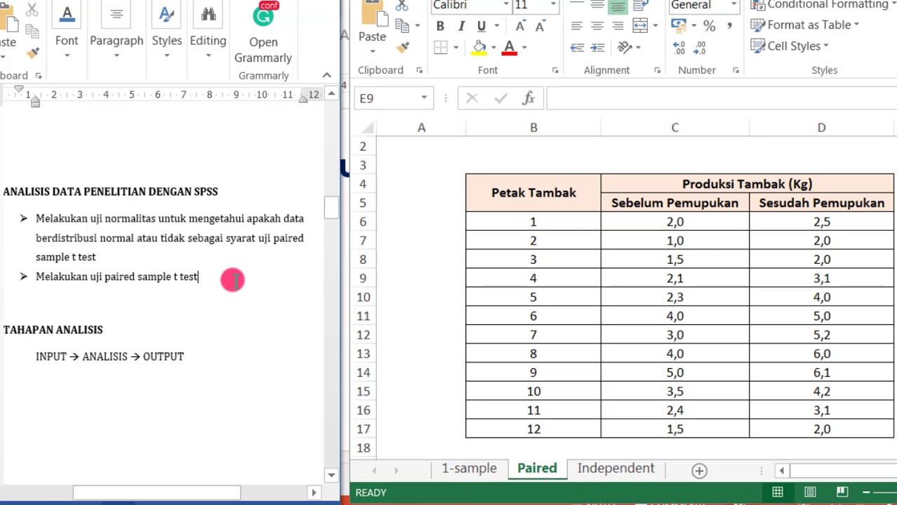
{"action": "left_click", "coordinate": [207, 335]}
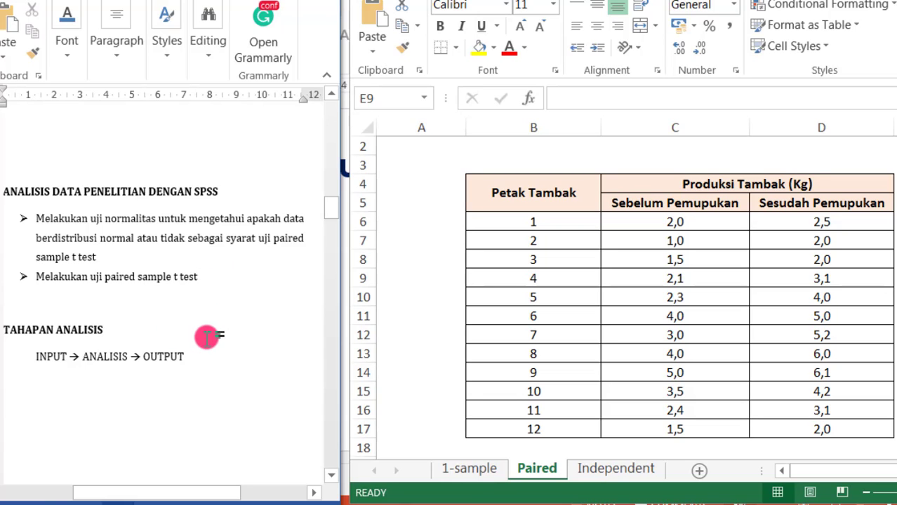
{"action": "left_click", "coordinate": [67, 370]}
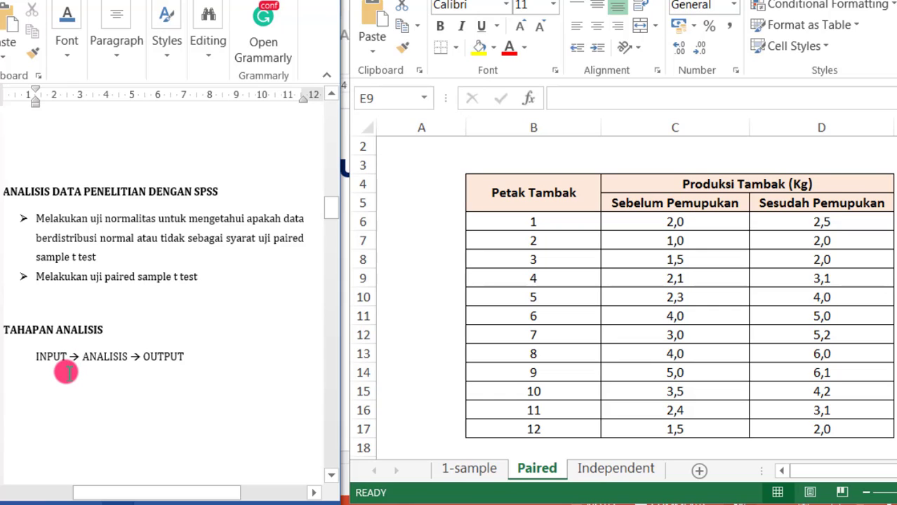
{"action": "left_click", "coordinate": [137, 366]}
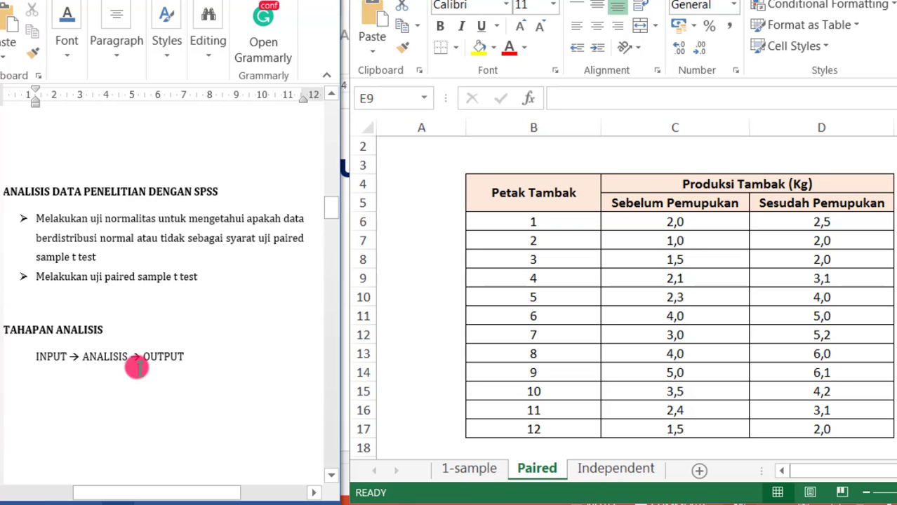
{"action": "left_click", "coordinate": [208, 360]}
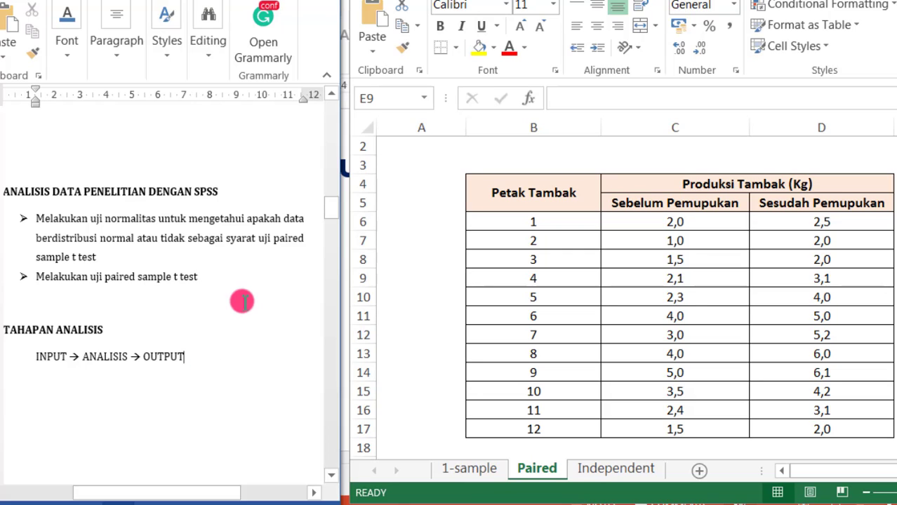
{"action": "key", "text": "Page_Down"}
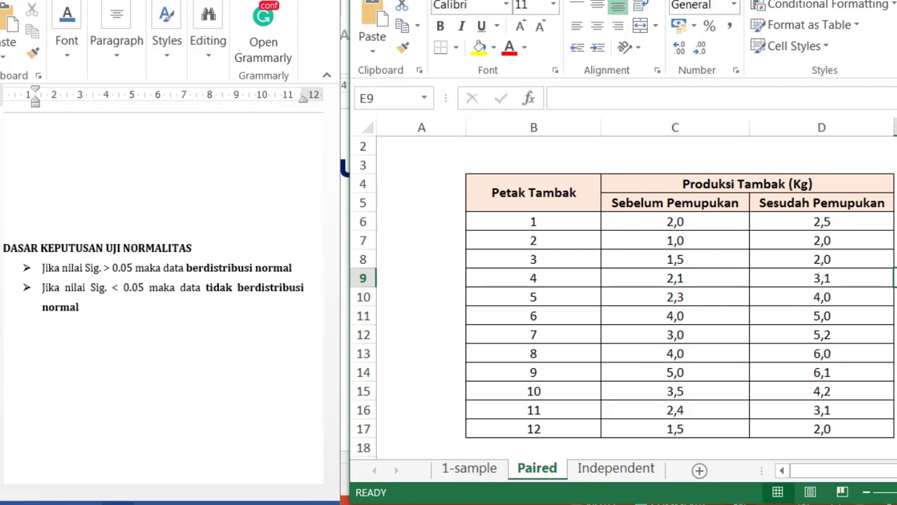
Switch to the SPSS Data Editor and define two variables named Sebelum and Sesudah.
{"action": "mouse_move", "coordinate": [394, 503]}
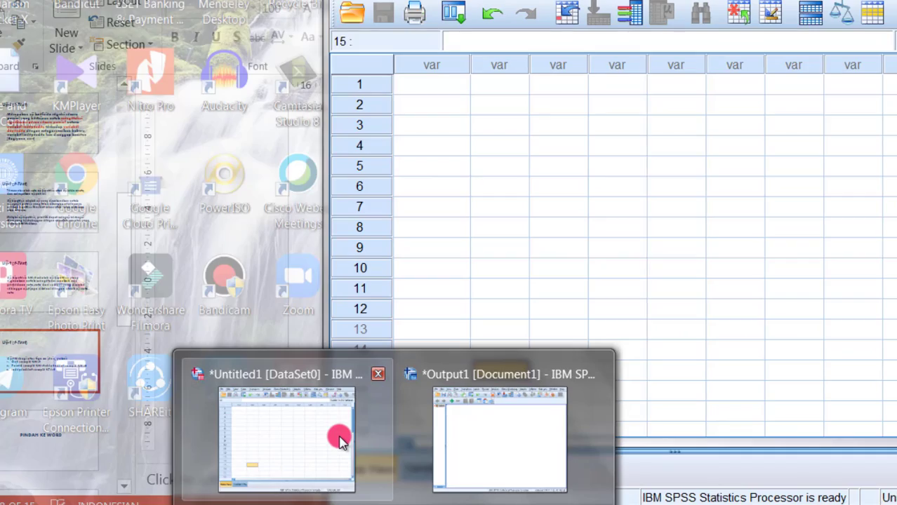
{"action": "left_click", "coordinate": [340, 437]}
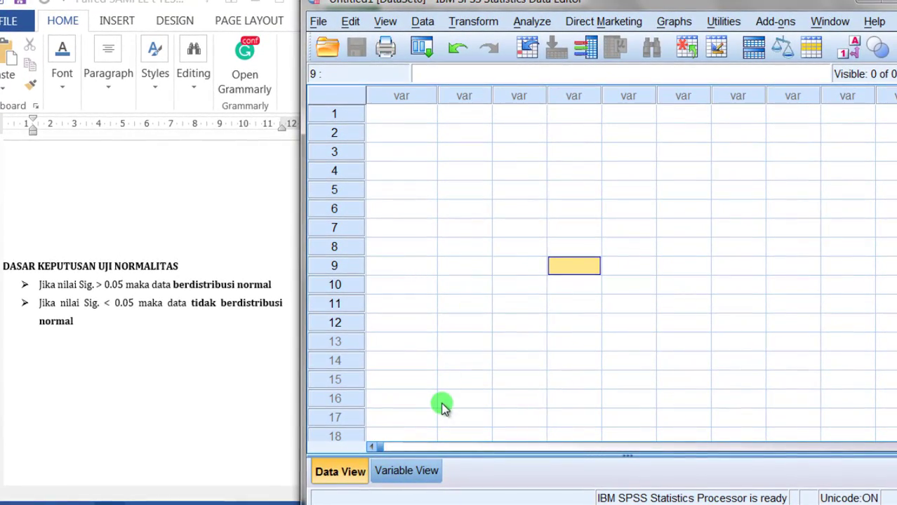
{"action": "left_click", "coordinate": [431, 474]}
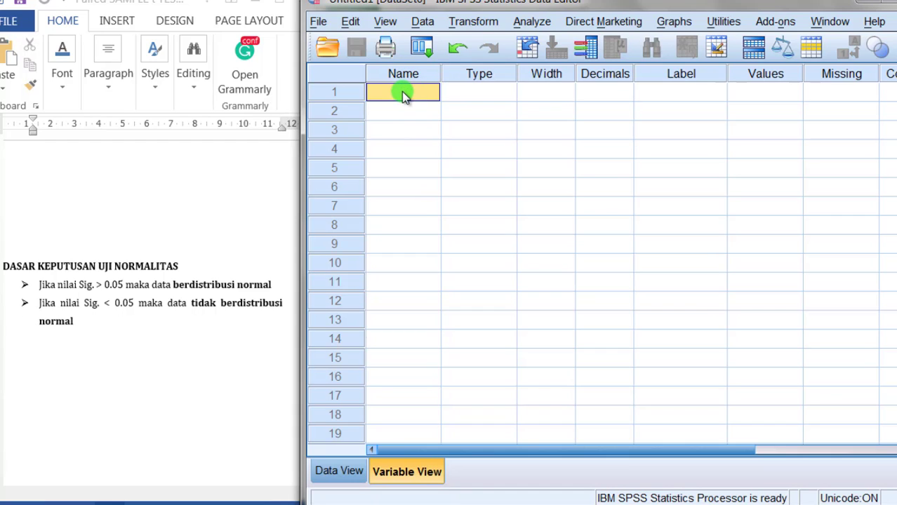
{"action": "type", "text": "Se"}
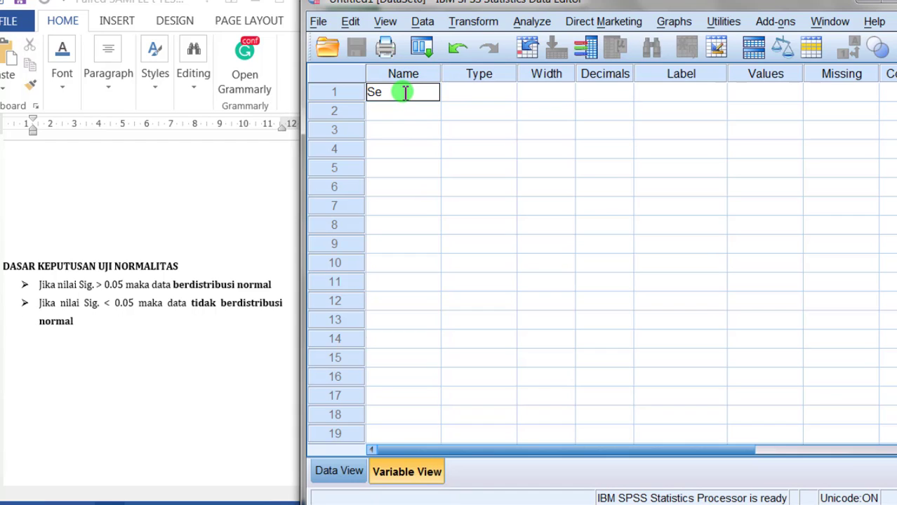
{"action": "type", "text": "belum"}
{"action": "left_click", "coordinate": [412, 112]}
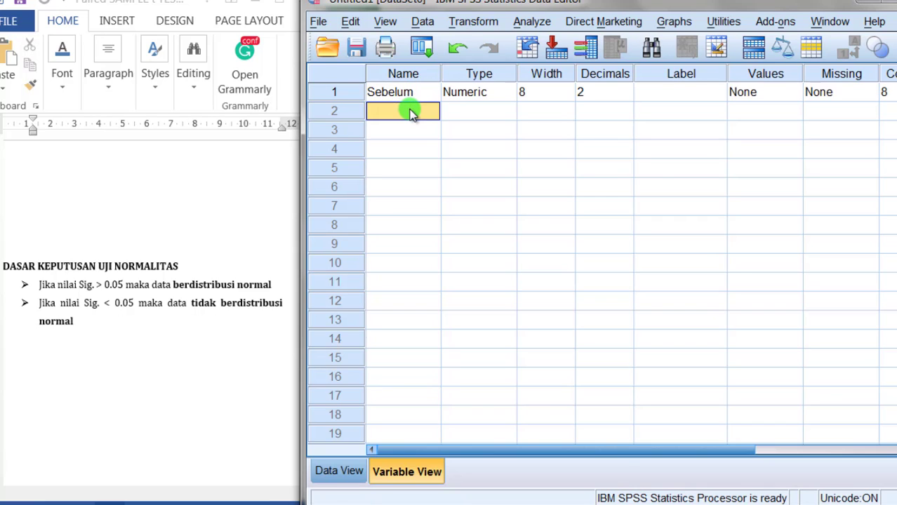
{"action": "type", "text": "Sesudah"}
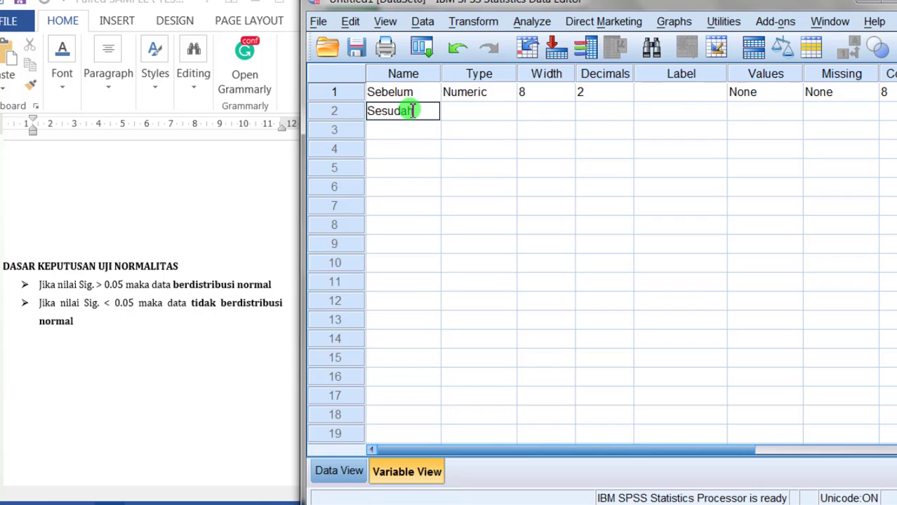
{"action": "left_click", "coordinate": [469, 149]}
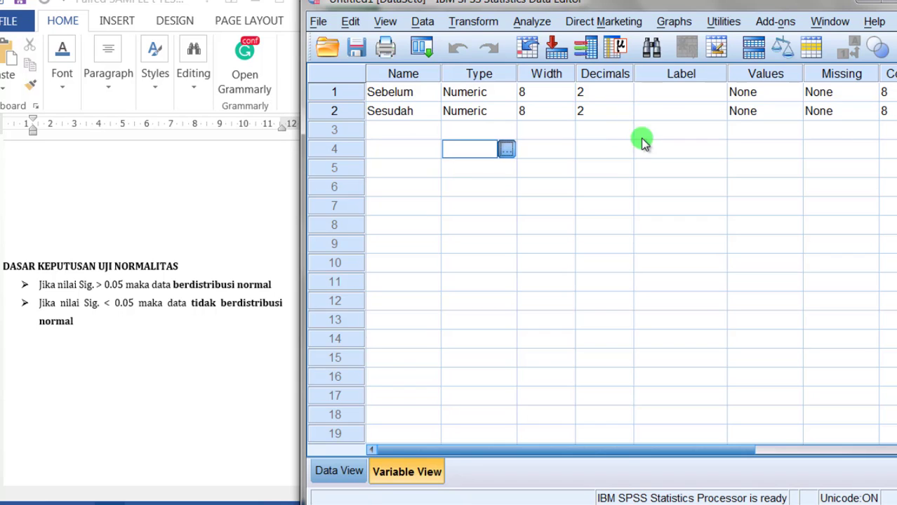
Label the Sebelum variable "Sebelum Pemupukan".
{"action": "left_click", "coordinate": [689, 90]}
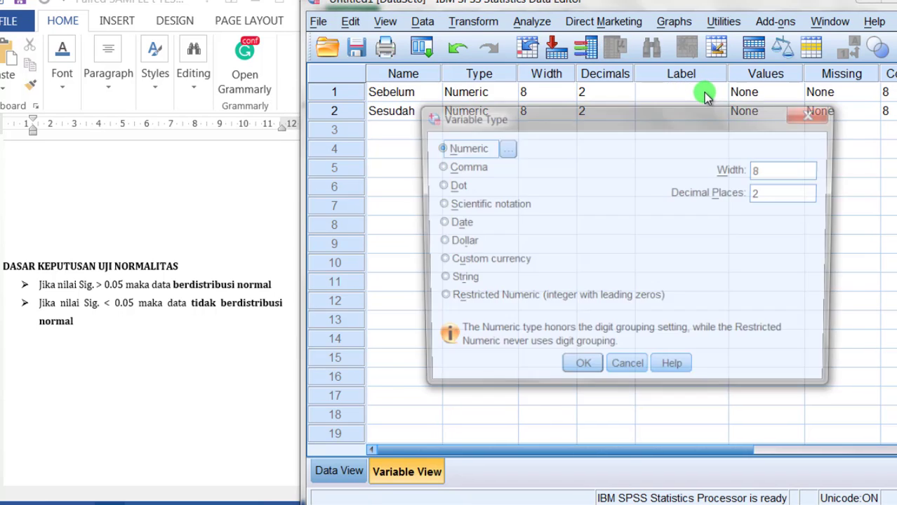
{"action": "left_click", "coordinate": [803, 111]}
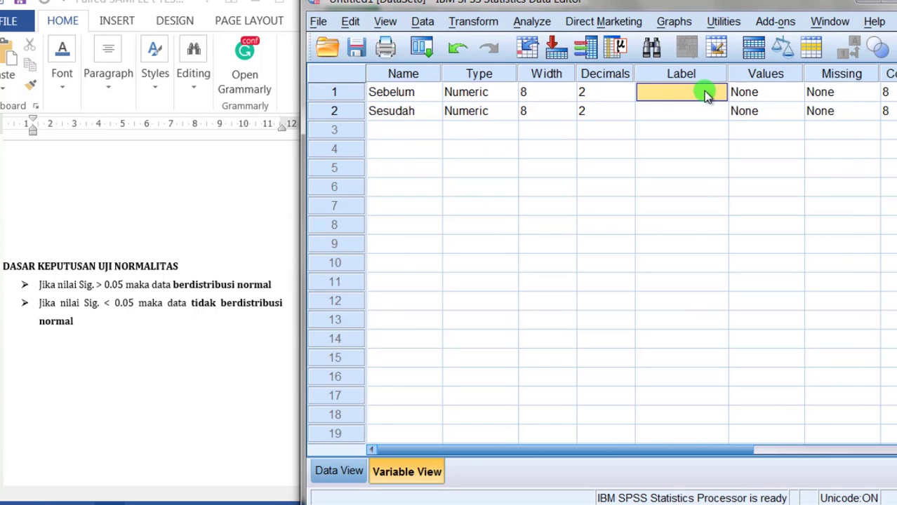
{"action": "type", "text": "Sebel"}
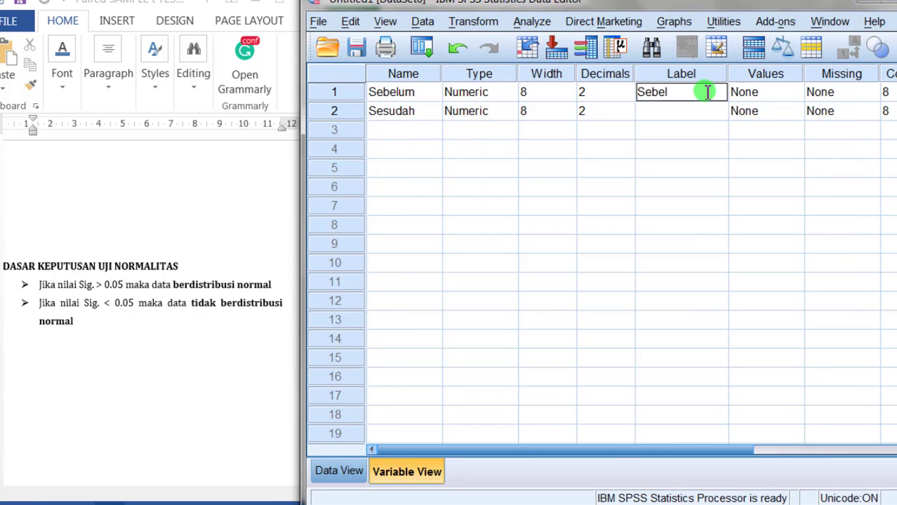
{"action": "type", "text": "um Per"}
{"action": "type", "text": "upuka"}
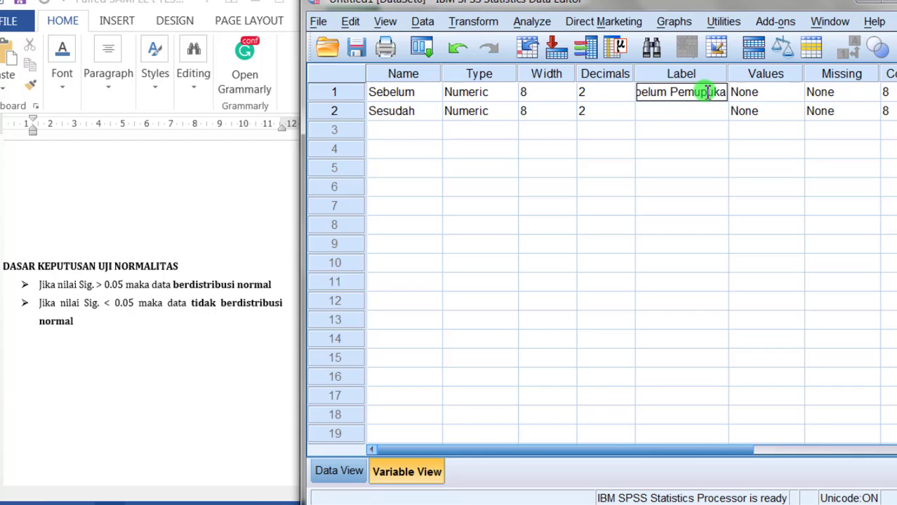
{"action": "type", "text": "n"}
Label the Sesudah variable "Sesudah Pemupukan".
{"action": "left_click", "coordinate": [678, 113]}
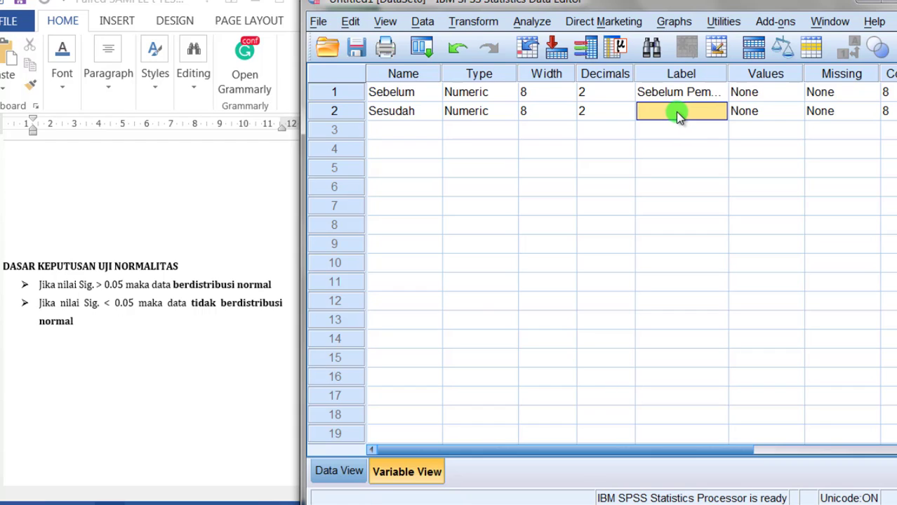
{"action": "type", "text": "ses"}
{"action": "key", "text": "BackSpace"}
{"action": "key", "text": "BackSpace"}
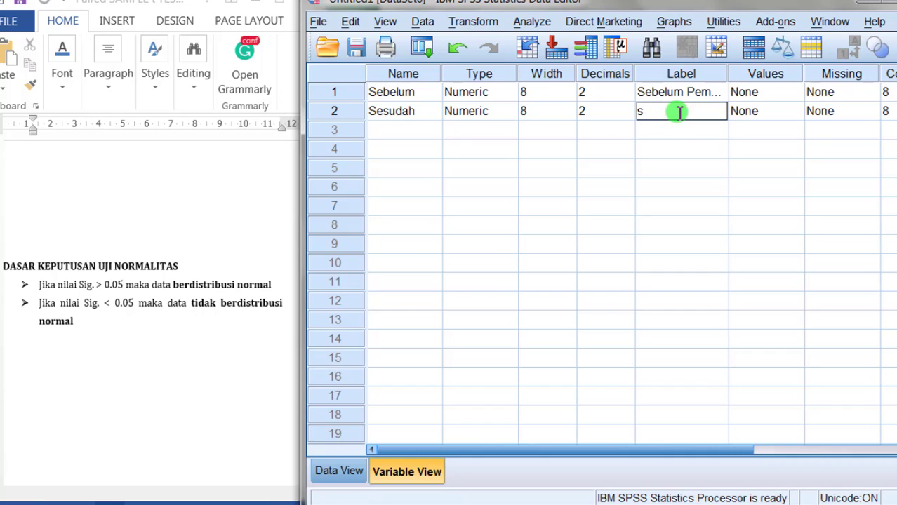
{"action": "key", "text": "BackSpace"}
{"action": "type", "text": "Ses"}
{"action": "key", "text": "BackSpace"}
{"action": "type", "text": "sudah"}
{"action": "type", "text": " Pemupukan"}
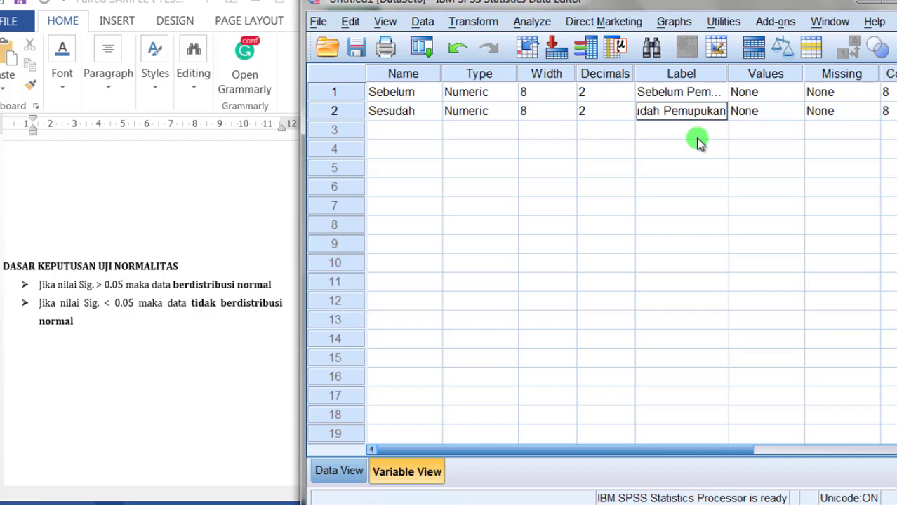
{"action": "left_click", "coordinate": [631, 166]}
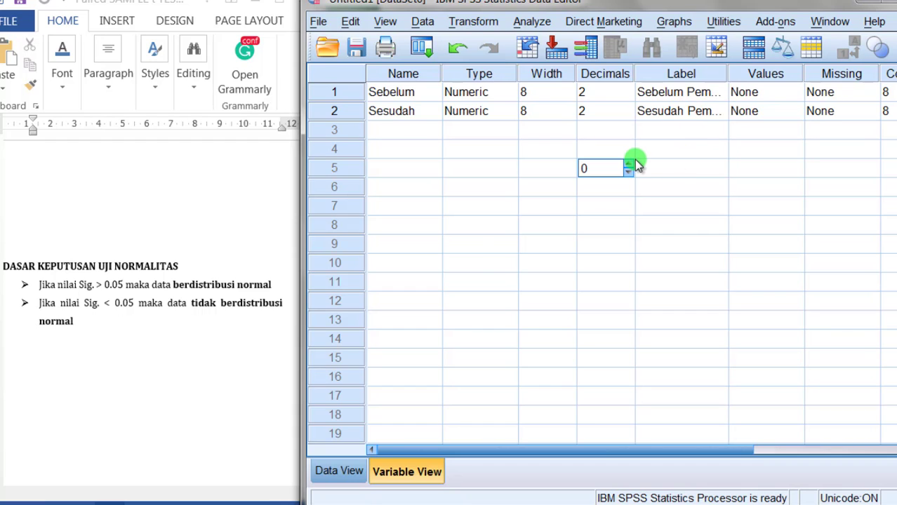
Show the SPSS data grid, then switch to Excel and copy the before and after production values in C6:D17 of the Paired sheet.
{"action": "left_click", "coordinate": [344, 472]}
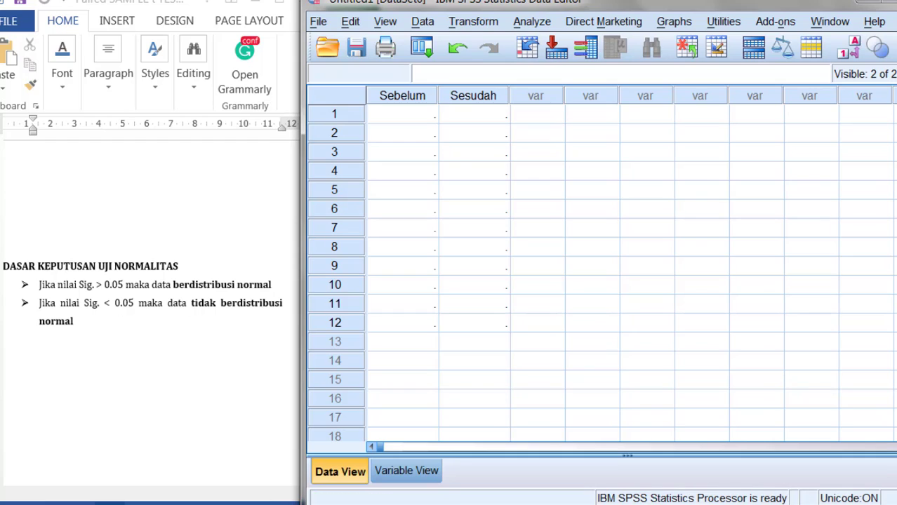
{"action": "mouse_move", "coordinate": [312, 502]}
{"action": "left_click", "coordinate": [329, 435]}
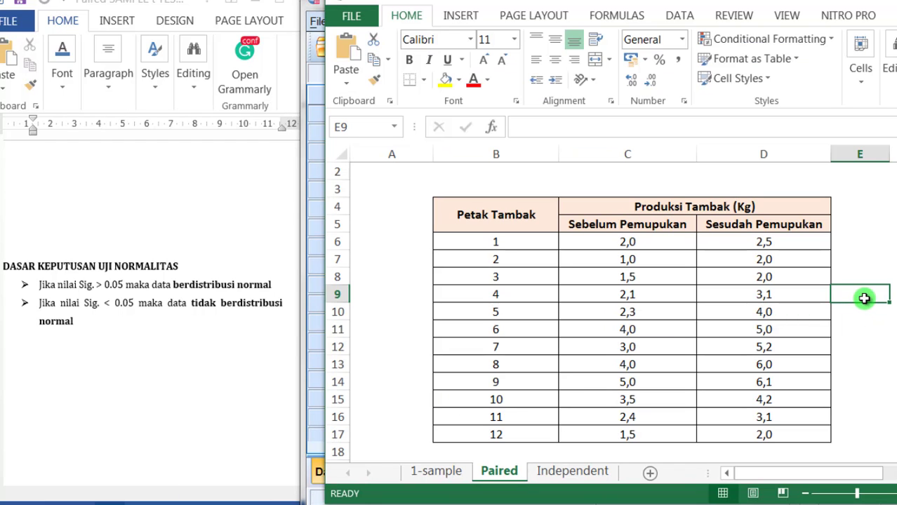
{"action": "left_click", "coordinate": [893, 242]}
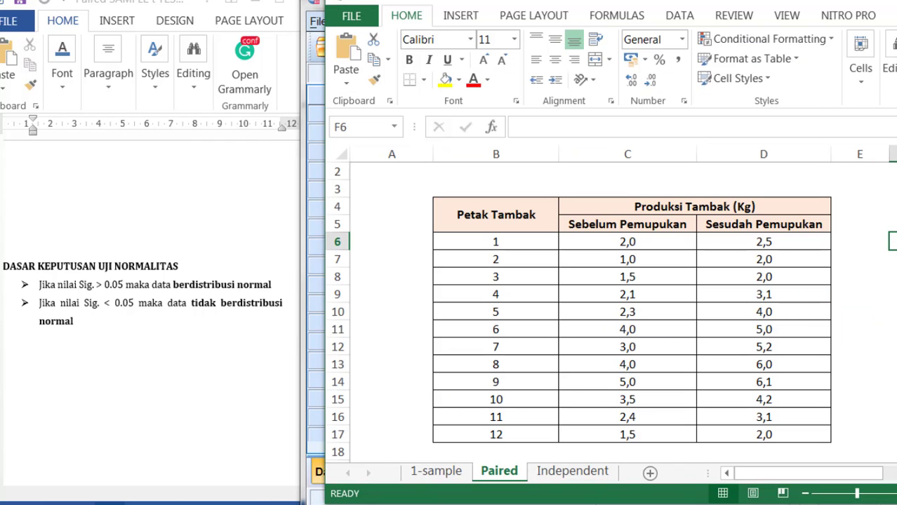
{"action": "scroll", "coordinate": [632, 309], "scroll_direction": "down", "scroll_amount": 1}
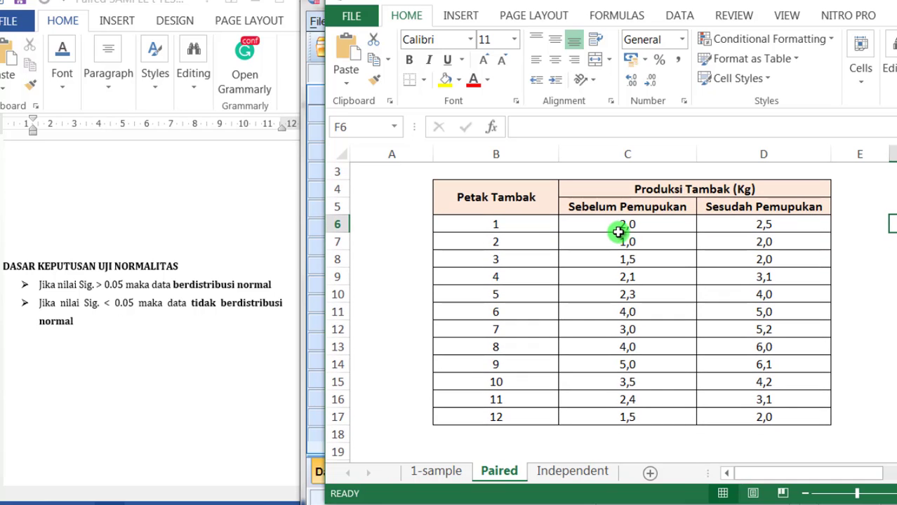
{"action": "left_click", "coordinate": [619, 229]}
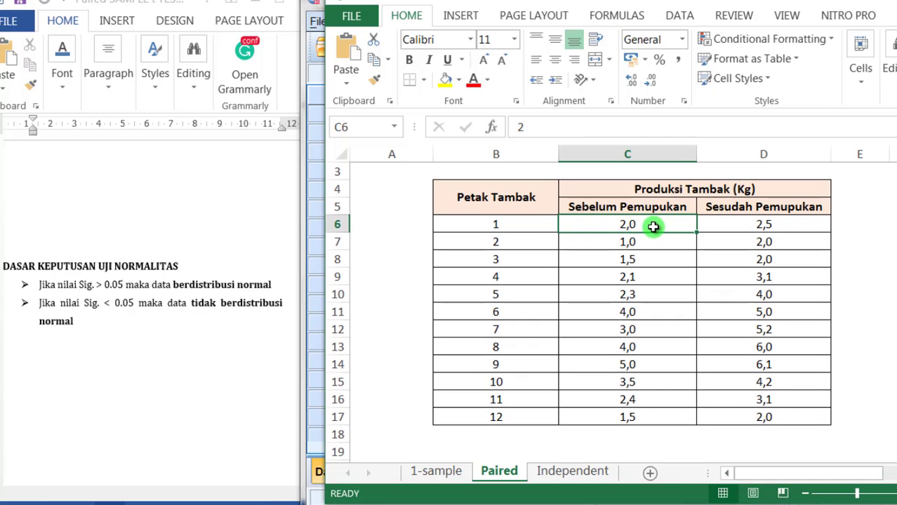
{"action": "left_click_drag", "start_coordinate": [653, 226], "coordinate": [753, 417]}
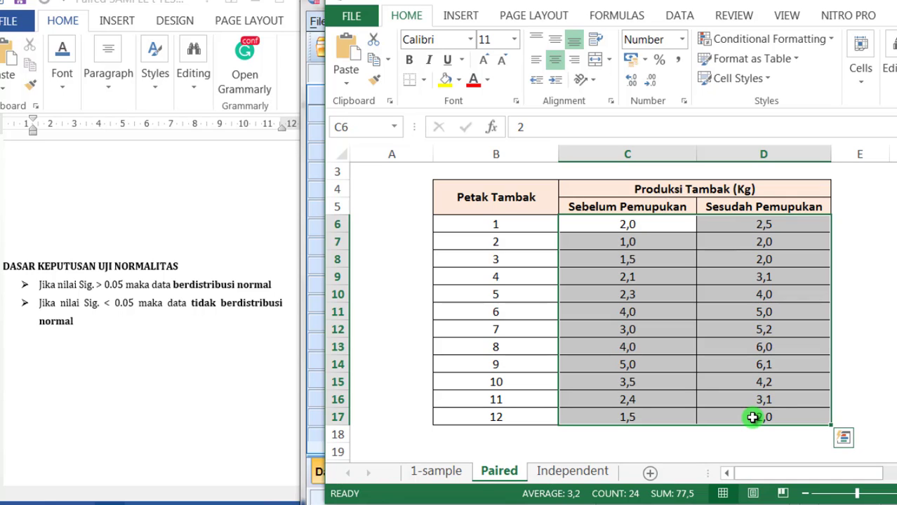
{"action": "key", "text": "ctrl+c"}
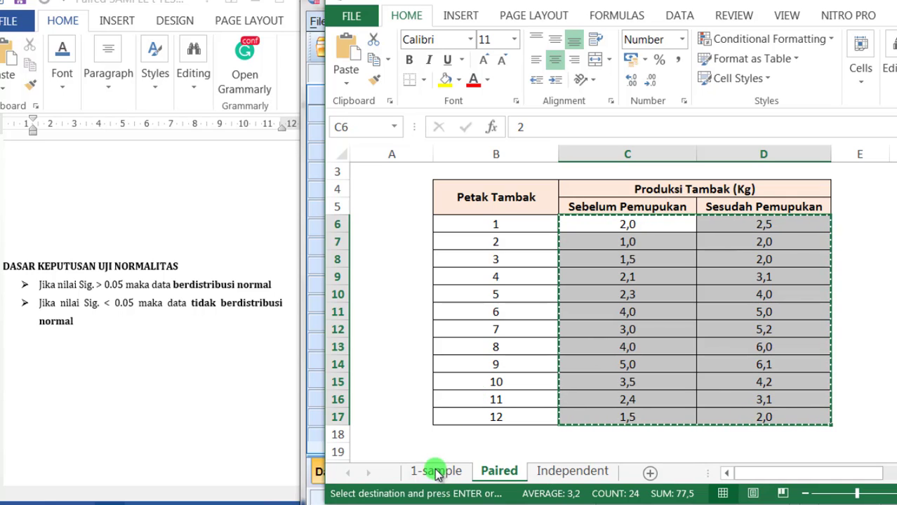
Switch back to SPSS and paste the copied values into the data grid, starting at row 1 of Sebelum.
{"action": "mouse_move", "coordinate": [379, 500]}
{"action": "left_click", "coordinate": [238, 426]}
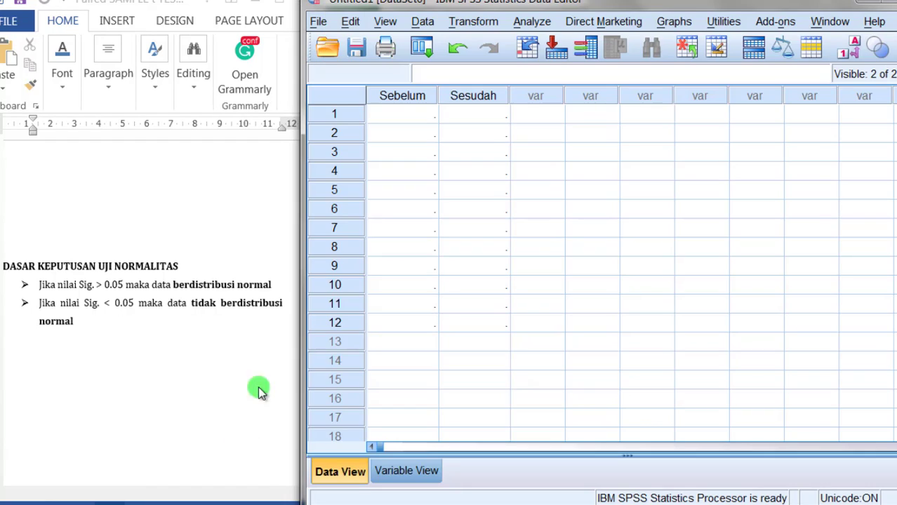
{"action": "left_click", "coordinate": [398, 114]}
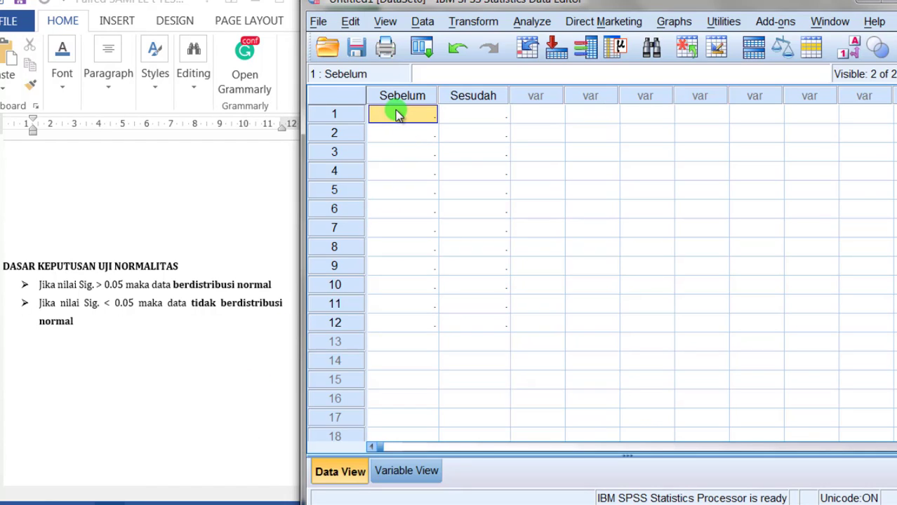
{"action": "key", "text": "ctrl+v"}
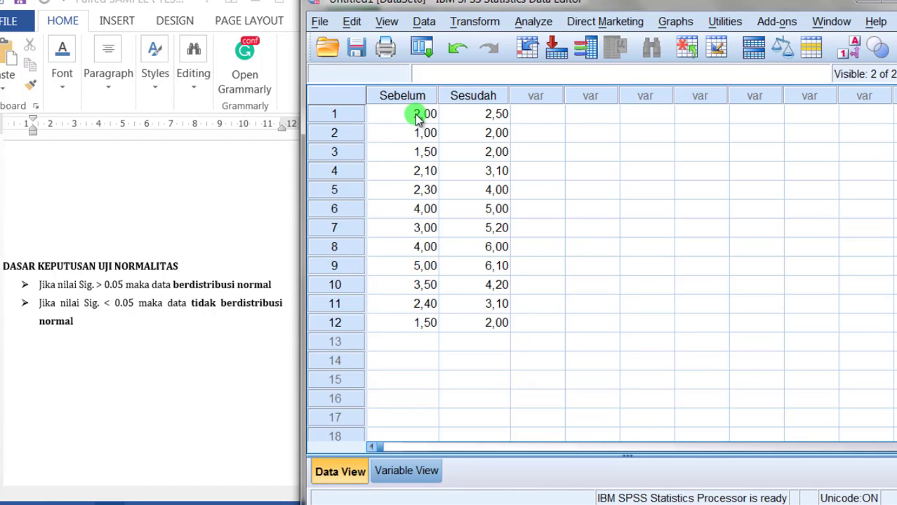
Check the pasted Sebelum and Sesudah values in row 12 of the data grid.
{"action": "left_click", "coordinate": [401, 325]}
{"action": "left_click", "coordinate": [465, 322]}
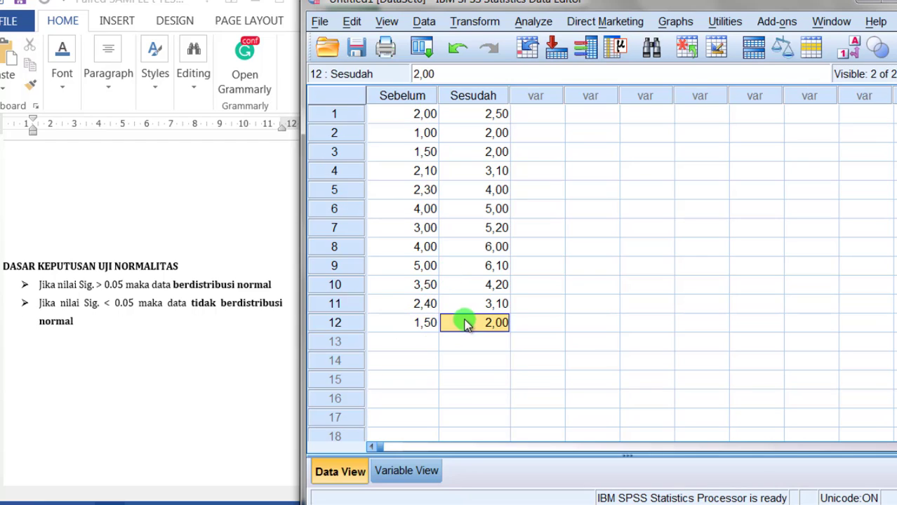
{"action": "left_click", "coordinate": [413, 322]}
{"action": "left_click", "coordinate": [491, 322]}
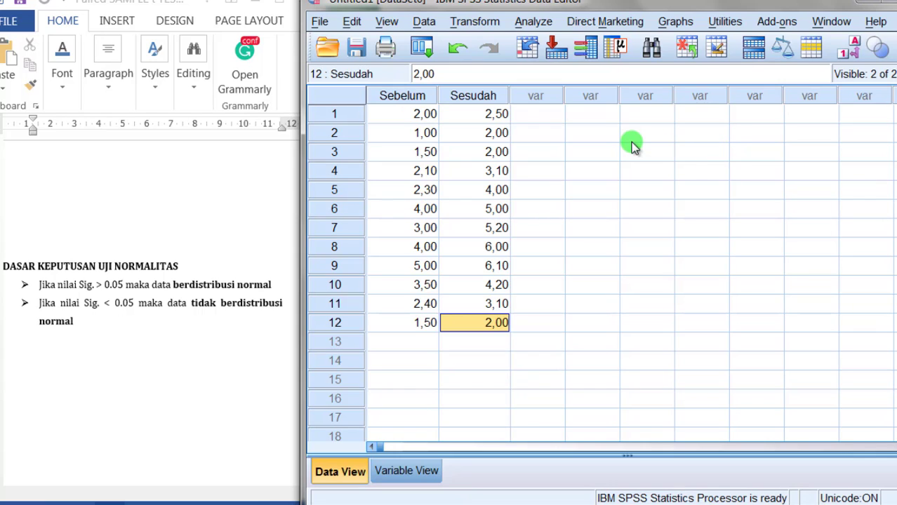
Open the legacy One-Sample Kolmogorov-Smirnov Test and add Sebelum Pemupukan and Sesudah Pemupukan as test variables.
{"action": "left_click", "coordinate": [533, 22]}
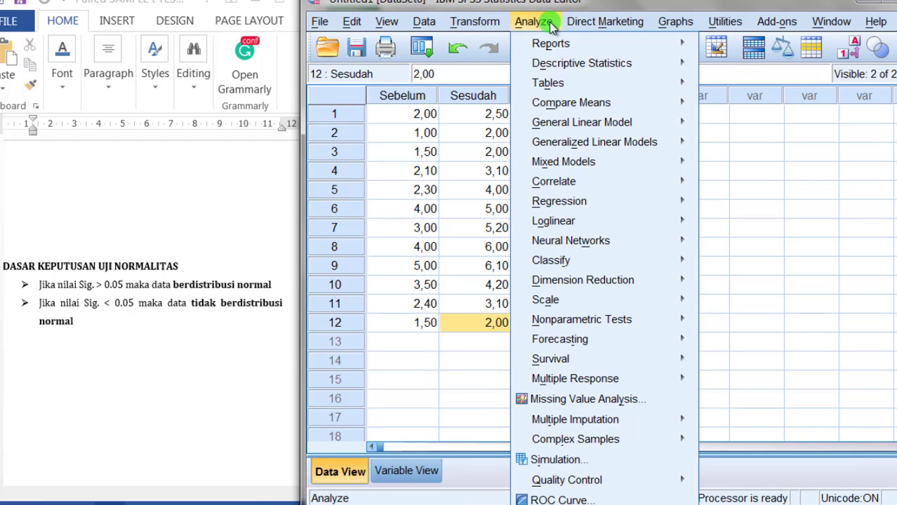
{"action": "mouse_move", "coordinate": [684, 321]}
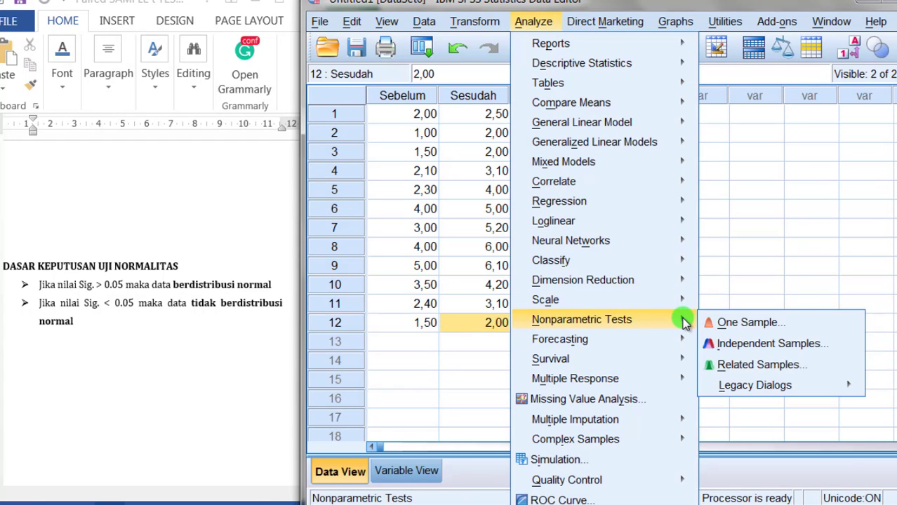
{"action": "mouse_move", "coordinate": [842, 390]}
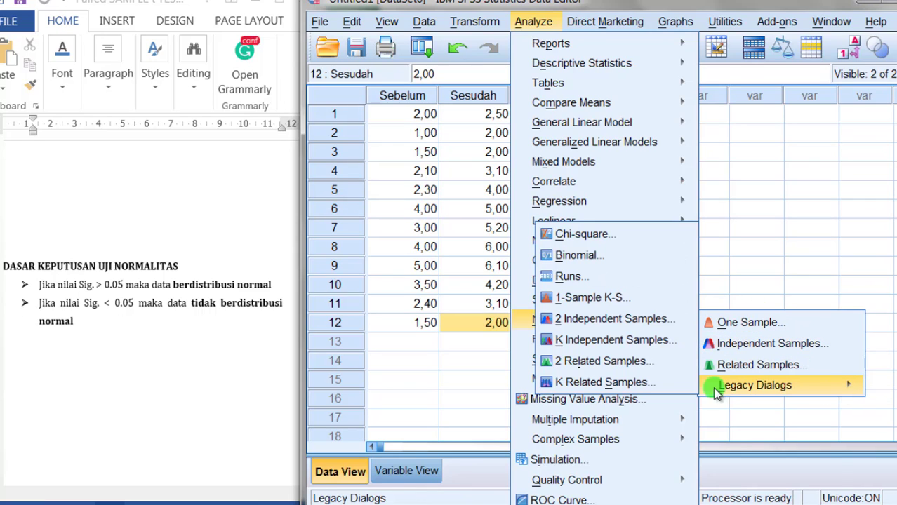
{"action": "left_click", "coordinate": [627, 299]}
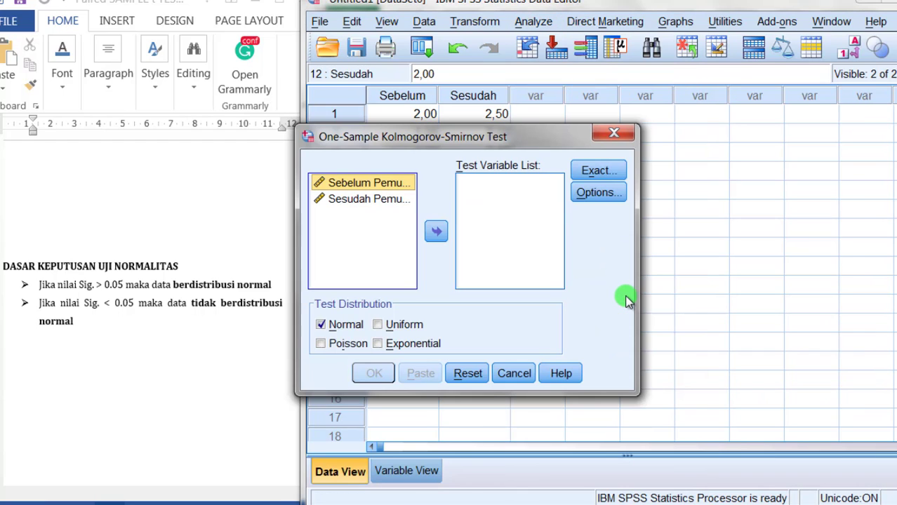
{"action": "left_click", "coordinate": [392, 202]}
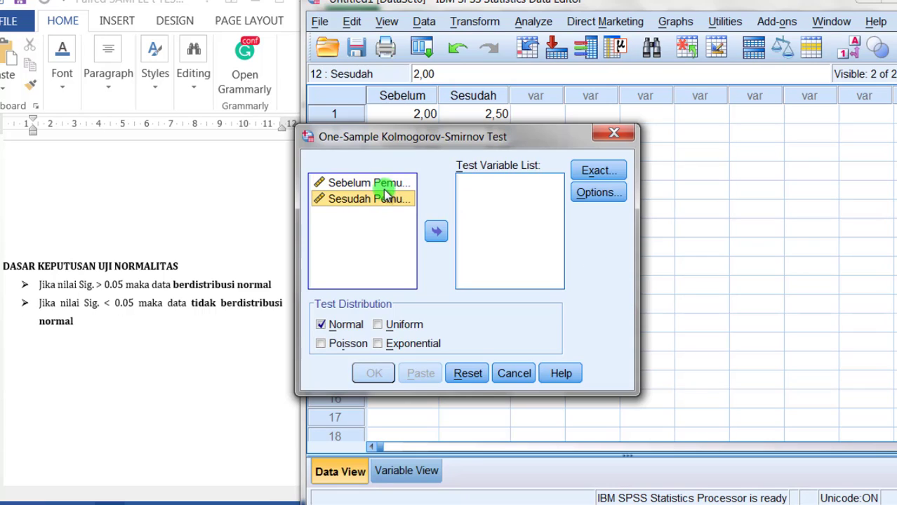
{"action": "left_click", "coordinate": [388, 183]}
{"action": "left_click", "coordinate": [436, 232]}
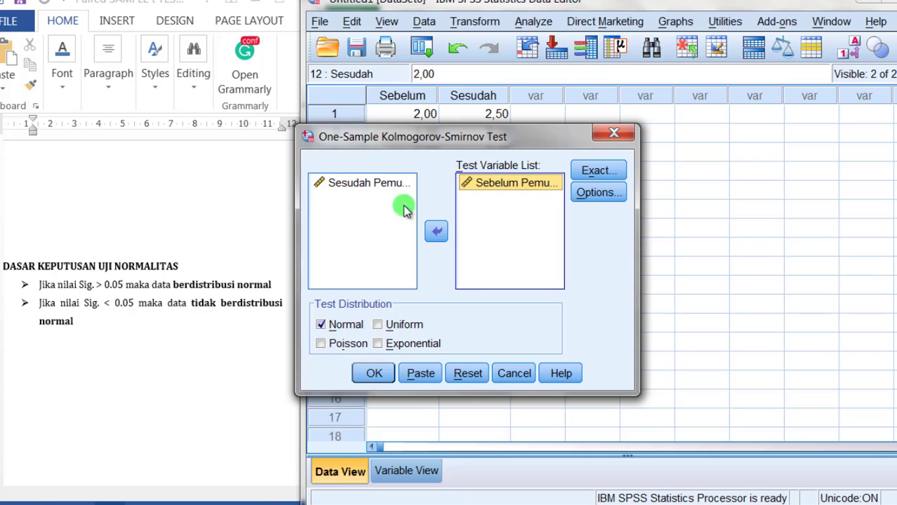
{"action": "left_click_drag", "start_coordinate": [373, 181], "coordinate": [511, 221]}
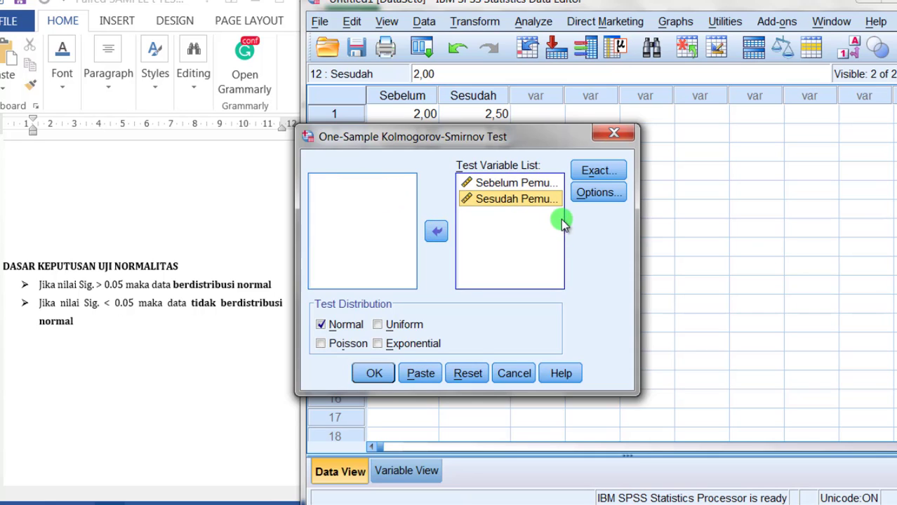
Keep the Asymptotic only and test-by-test exclusion settings, and run the Kolmogorov-Smirnov test against the Normal distribution.
{"action": "left_click", "coordinate": [594, 171]}
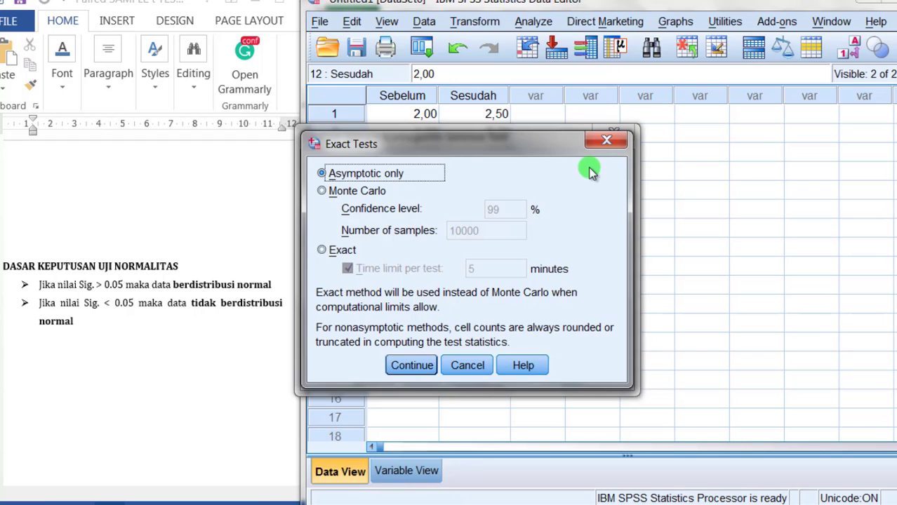
{"action": "left_click", "coordinate": [411, 367]}
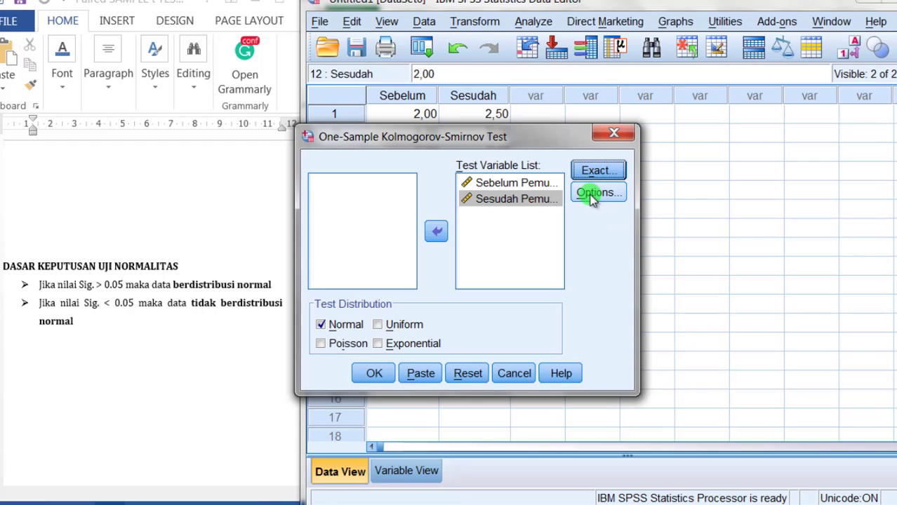
{"action": "left_click", "coordinate": [593, 195]}
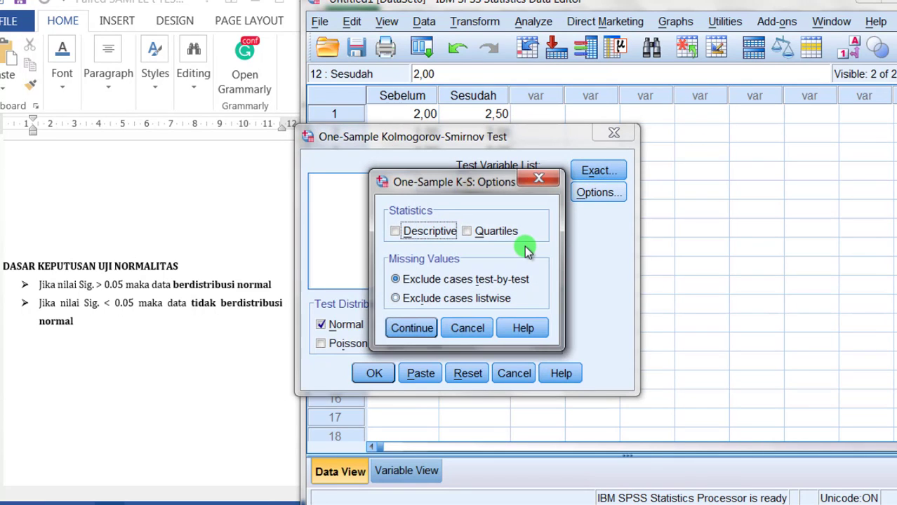
{"action": "left_click", "coordinate": [418, 329]}
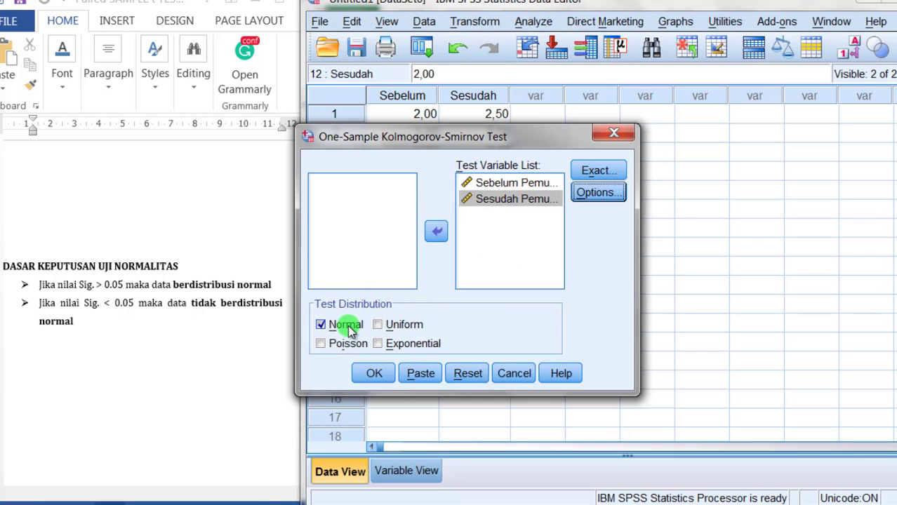
{"action": "left_click", "coordinate": [376, 374]}
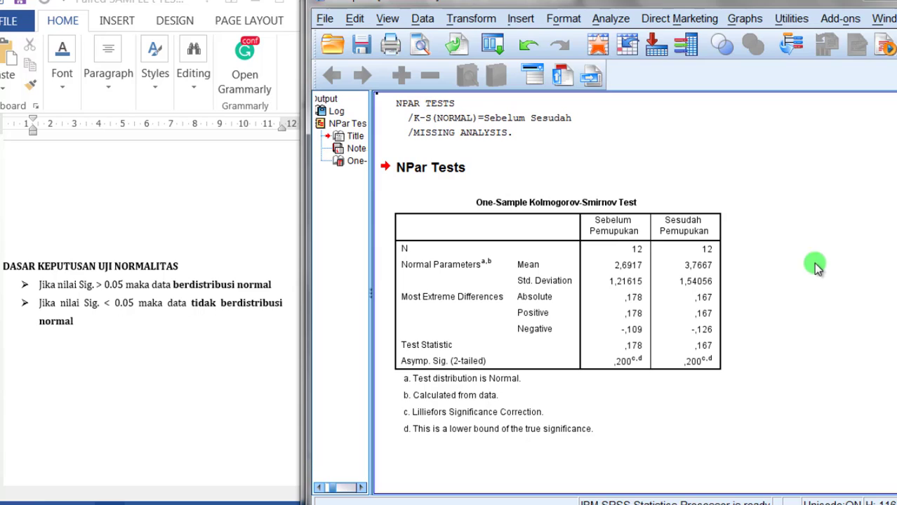
Compare the Asymp. Sig. (2-tailed) values of both variables with the normality decision rules in the Word document.
{"action": "left_click", "coordinate": [696, 208]}
{"action": "left_click", "coordinate": [701, 251]}
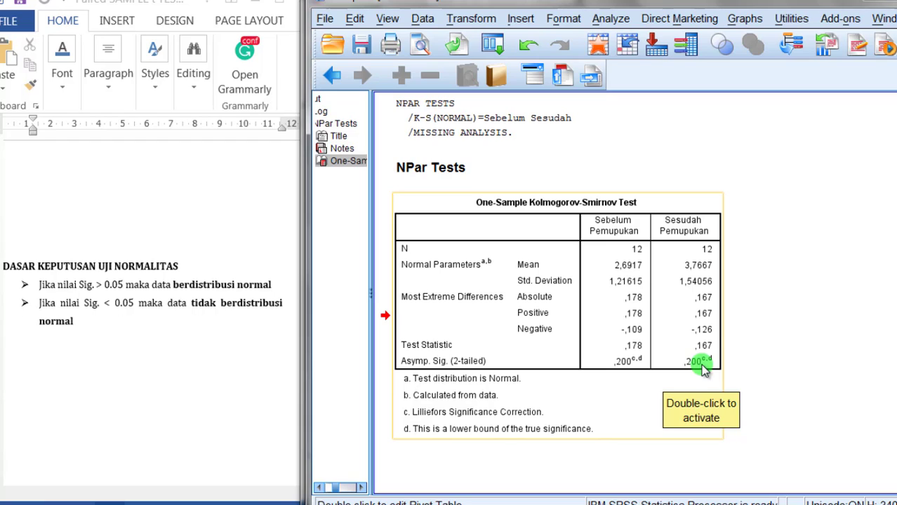
{"action": "left_click", "coordinate": [97, 286]}
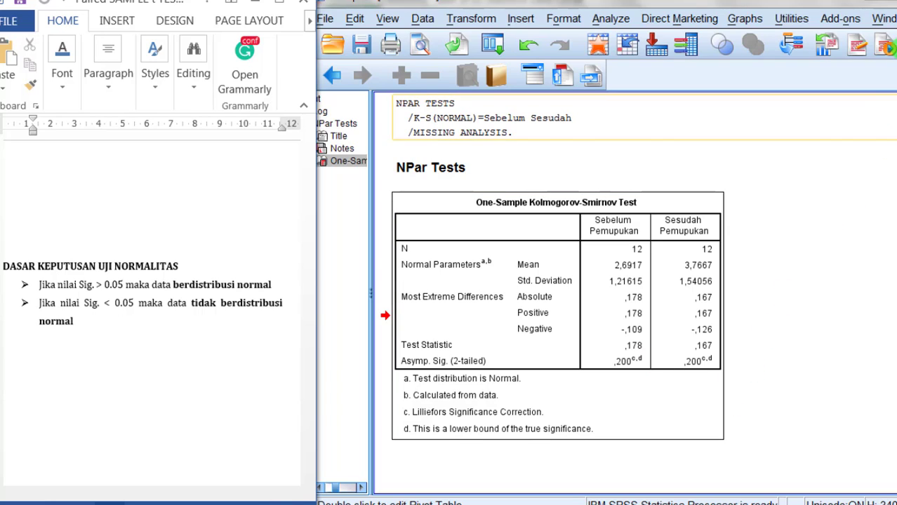
Minimize the output viewer and return to the SPSS data grid.
{"action": "left_click", "coordinate": [743, 55]}
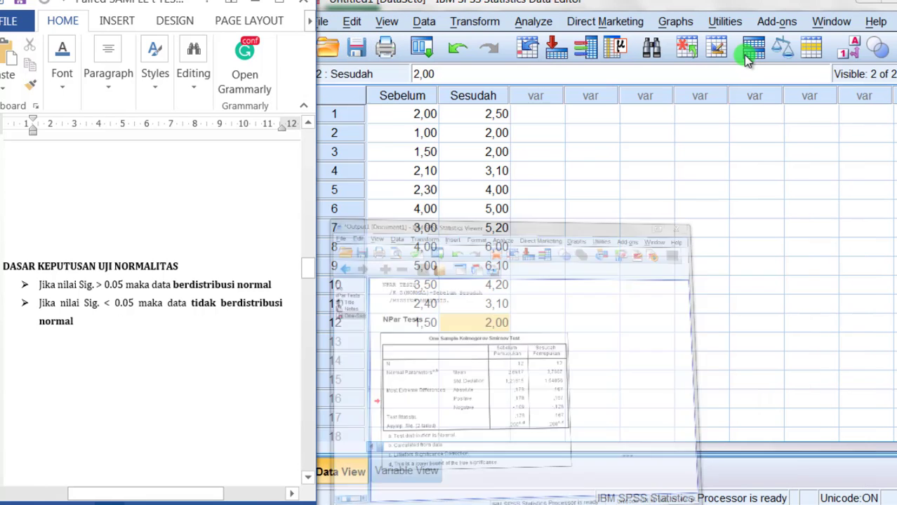
{"action": "left_click", "coordinate": [588, 203]}
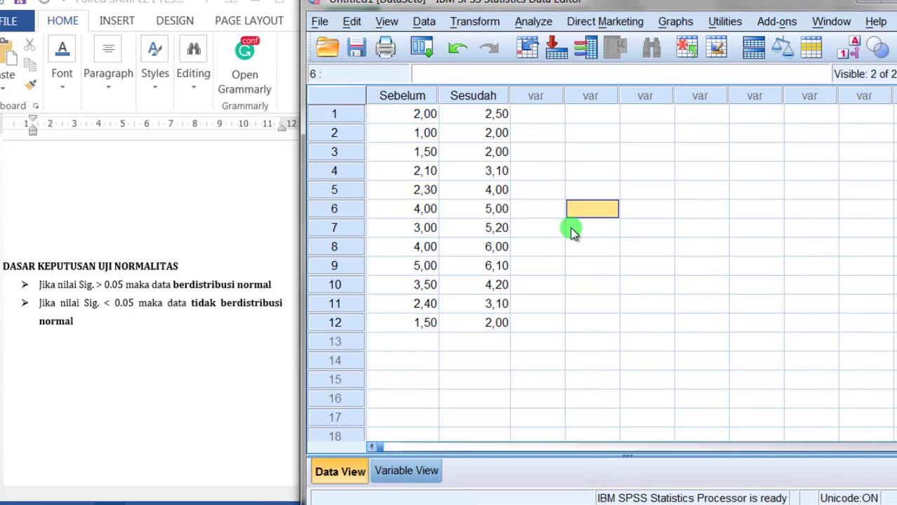
{"action": "left_click", "coordinate": [606, 245]}
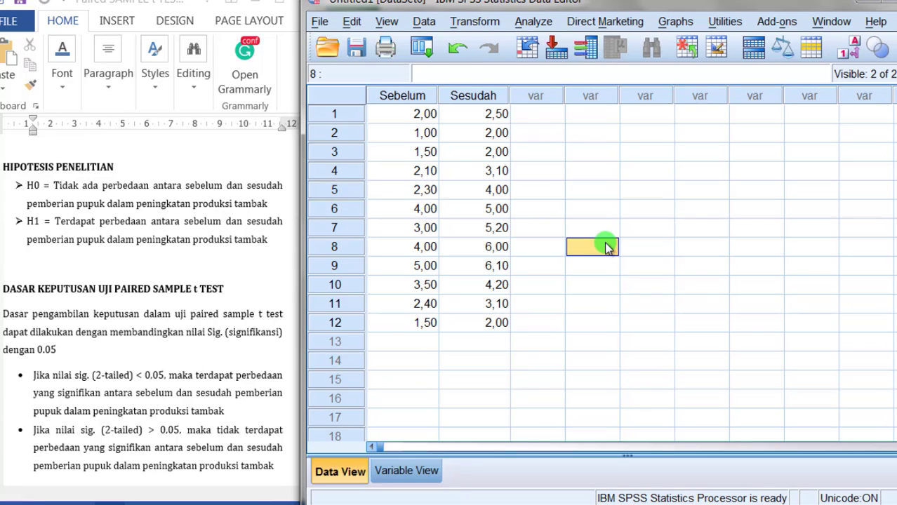
Read hypotheses H0 and H1 under HIPOTESIS PENELITIAN in the Word document.
{"action": "left_click", "coordinate": [189, 197]}
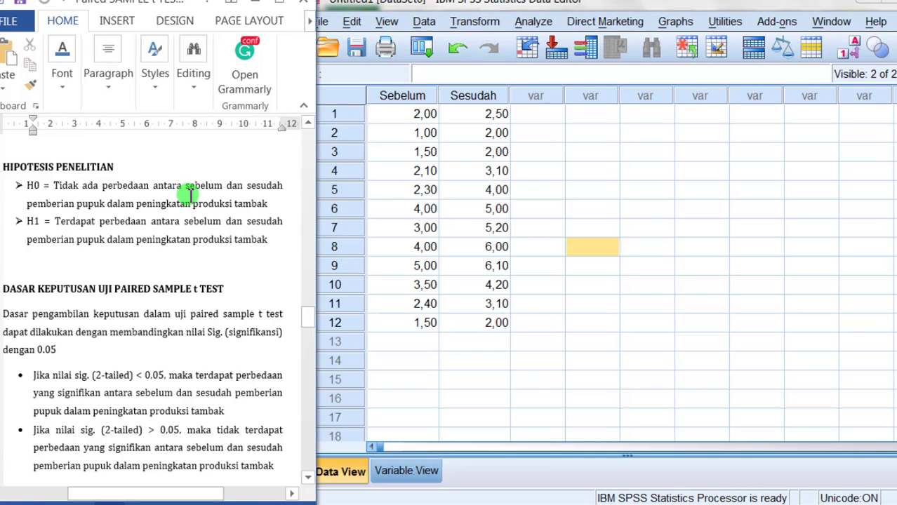
{"action": "left_click", "coordinate": [167, 219]}
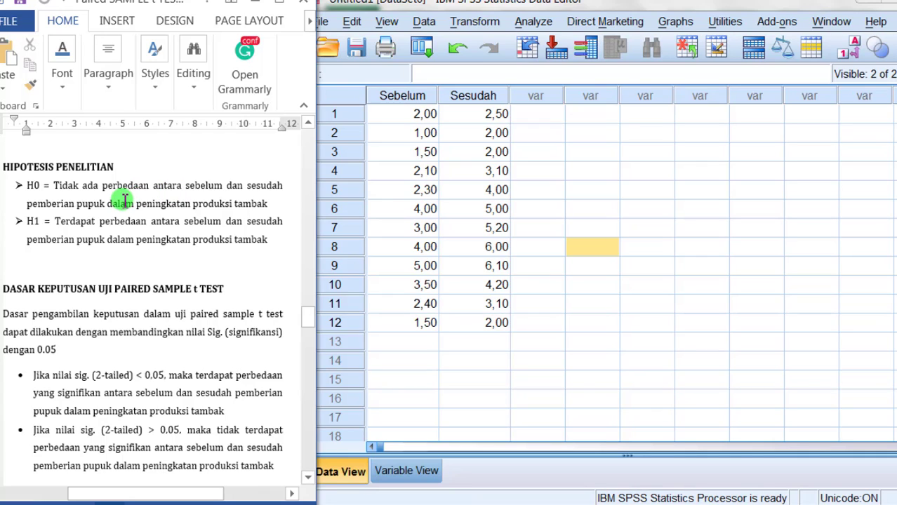
{"action": "left_click", "coordinate": [276, 204]}
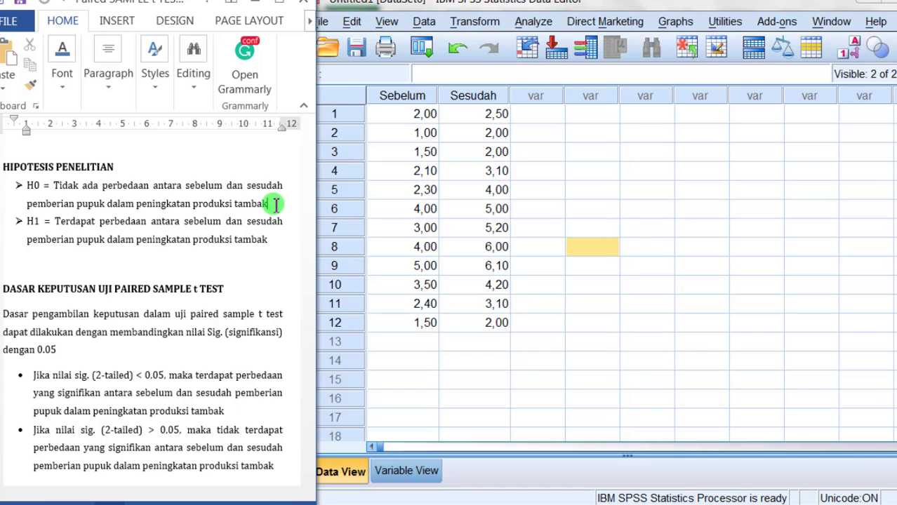
{"action": "left_click", "coordinate": [39, 223]}
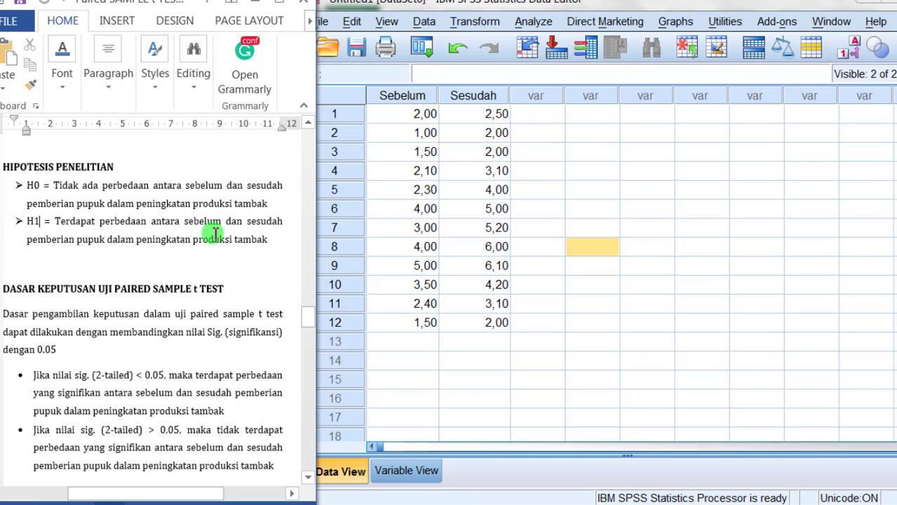
{"action": "left_click", "coordinate": [137, 240]}
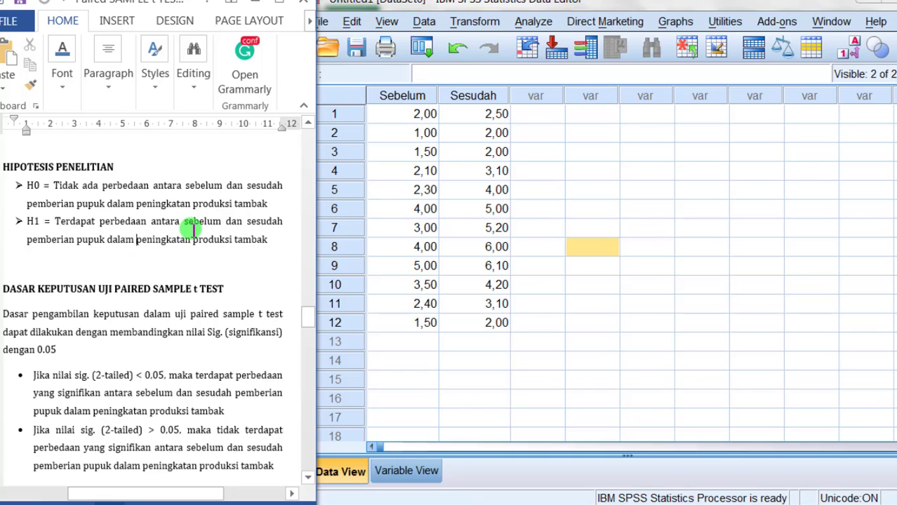
{"action": "left_click", "coordinate": [277, 240]}
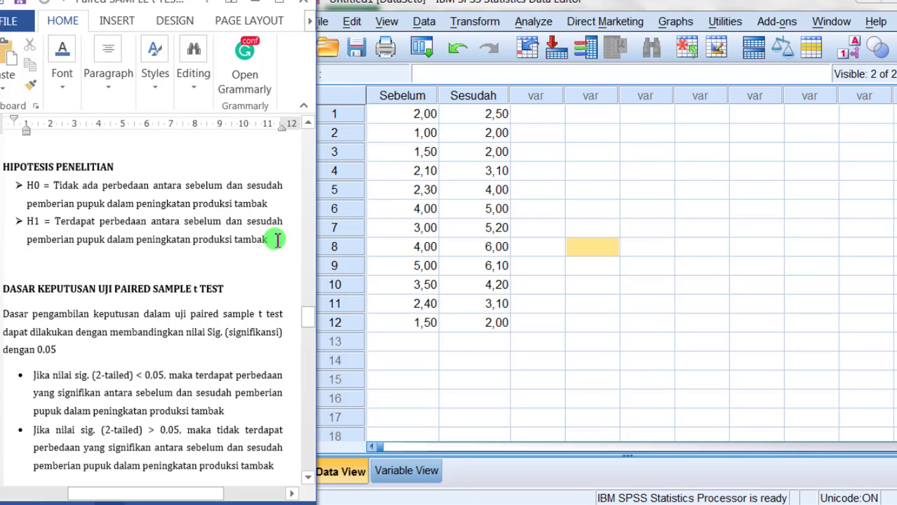
Switch back to SPSS, open the Paired-Samples T Test and clear the leftover variables from pair 1.
{"action": "left_click", "coordinate": [602, 207]}
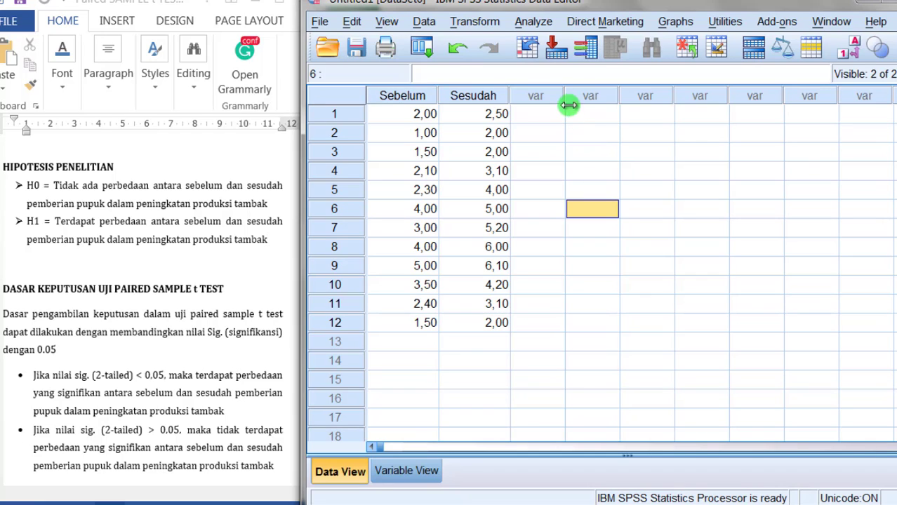
{"action": "left_click", "coordinate": [534, 21]}
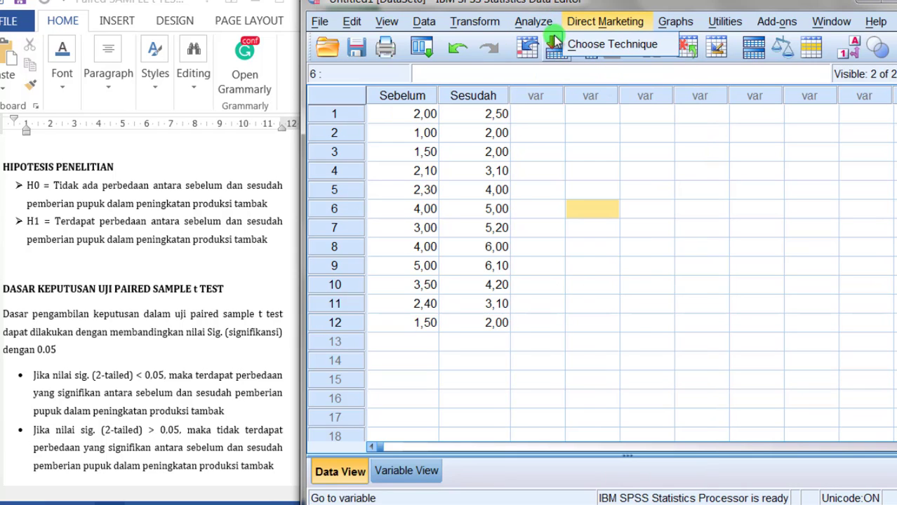
{"action": "mouse_move", "coordinate": [611, 102]}
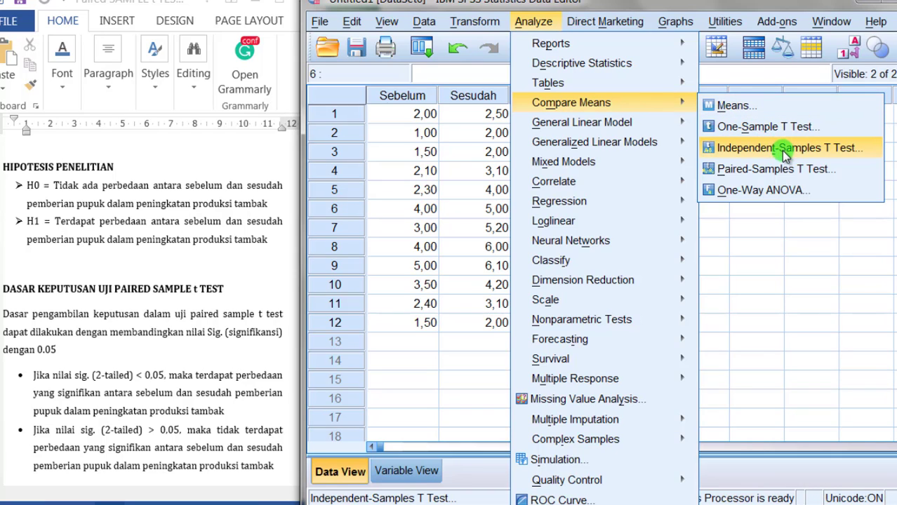
{"action": "left_click", "coordinate": [844, 181]}
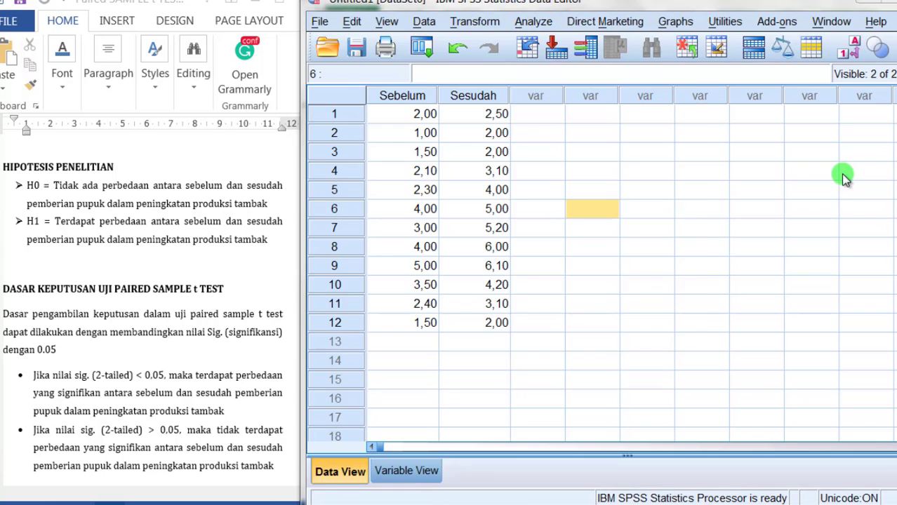
{"action": "left_click", "coordinate": [457, 144]}
{"action": "left_click", "coordinate": [372, 200]}
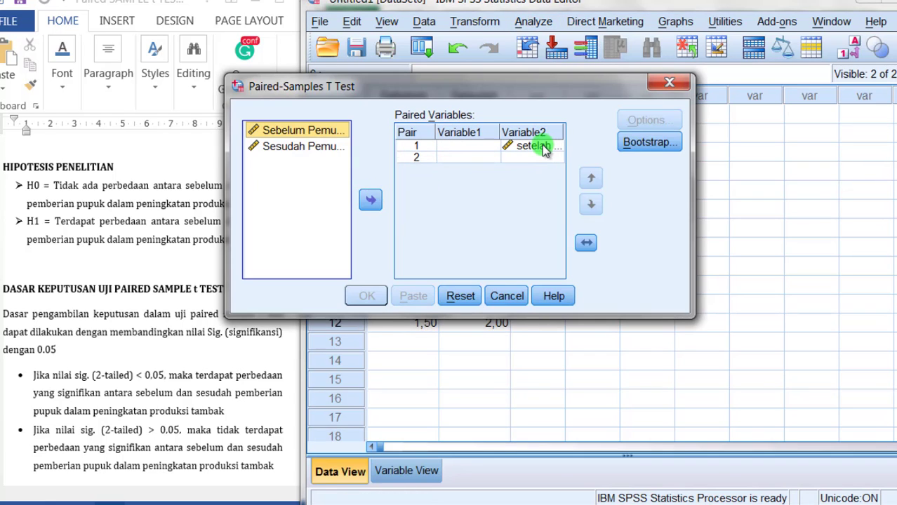
{"action": "left_click", "coordinate": [544, 146]}
{"action": "left_click", "coordinate": [371, 200]}
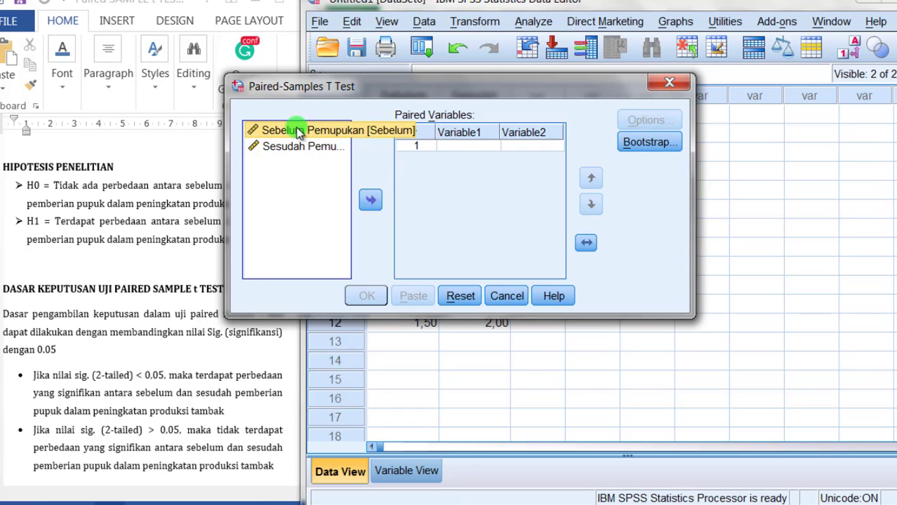
Set pair 1 to Sebelum Pemupukan as Variable1 and Sesudah Pemupukan as Variable2.
{"action": "left_click", "coordinate": [371, 201]}
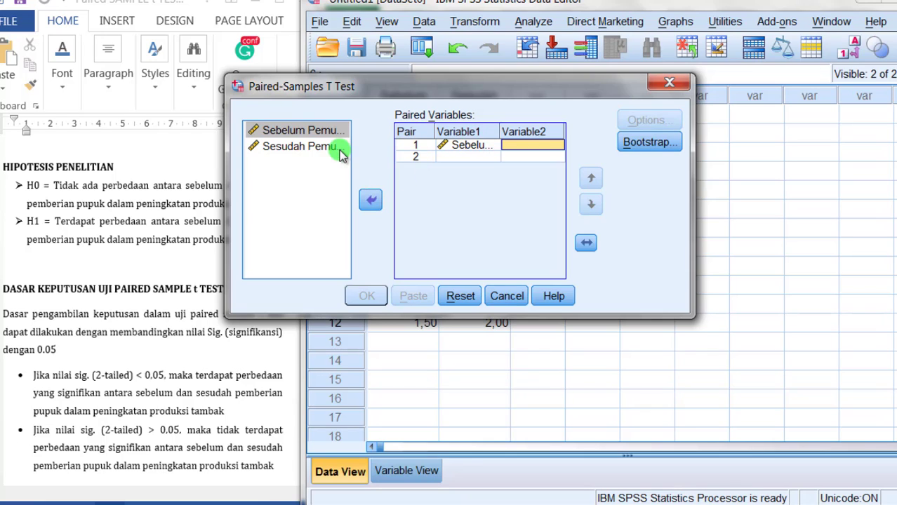
{"action": "left_click", "coordinate": [308, 149]}
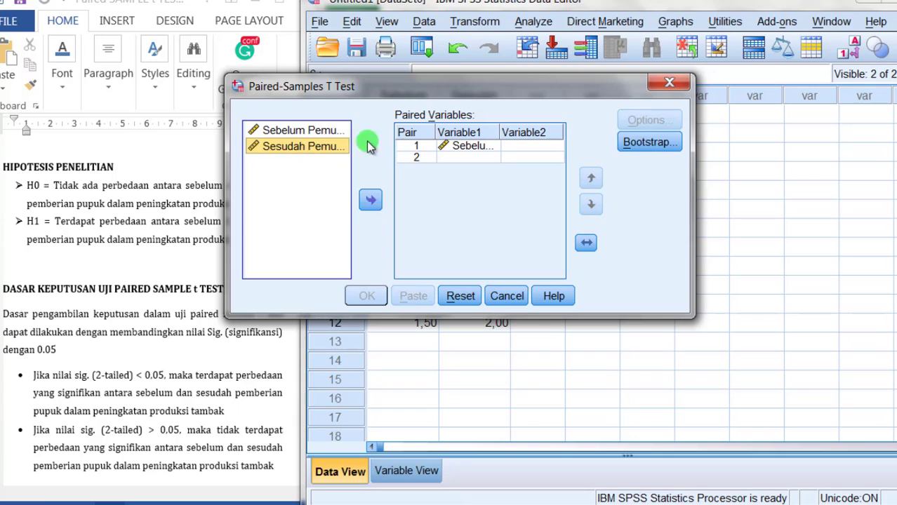
{"action": "left_click", "coordinate": [371, 201]}
{"action": "left_click", "coordinate": [537, 145]}
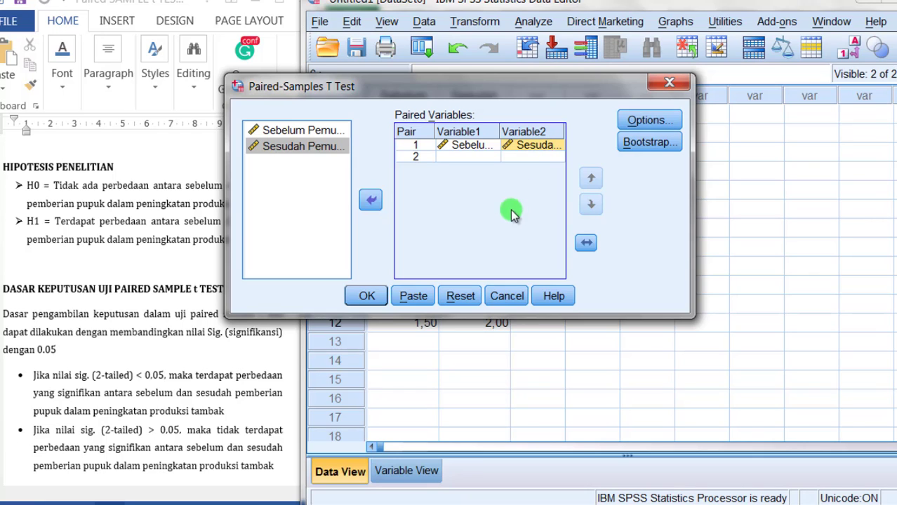
Keep the 95% confidence interval and analysis-by-analysis exclusion, leave bootstrapping off, and run the paired-samples t test.
{"action": "left_click", "coordinate": [666, 119]}
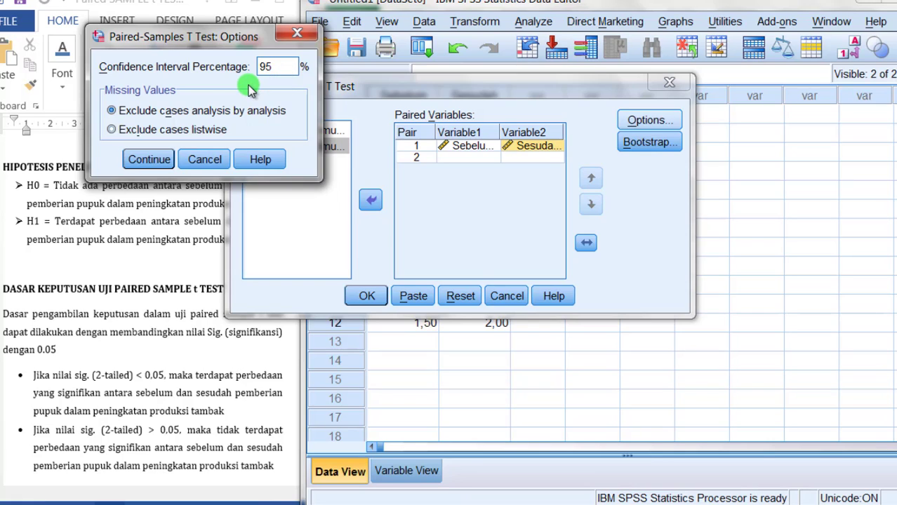
{"action": "left_click", "coordinate": [159, 161]}
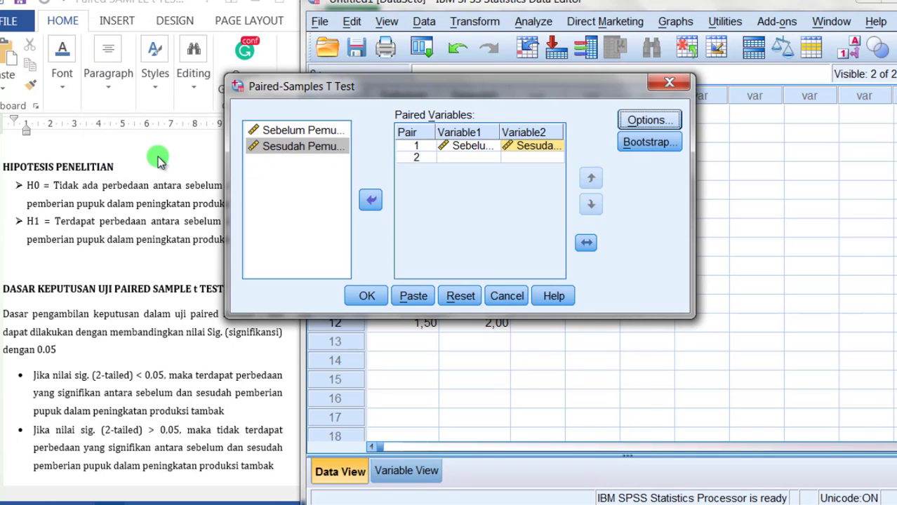
{"action": "left_click", "coordinate": [650, 143]}
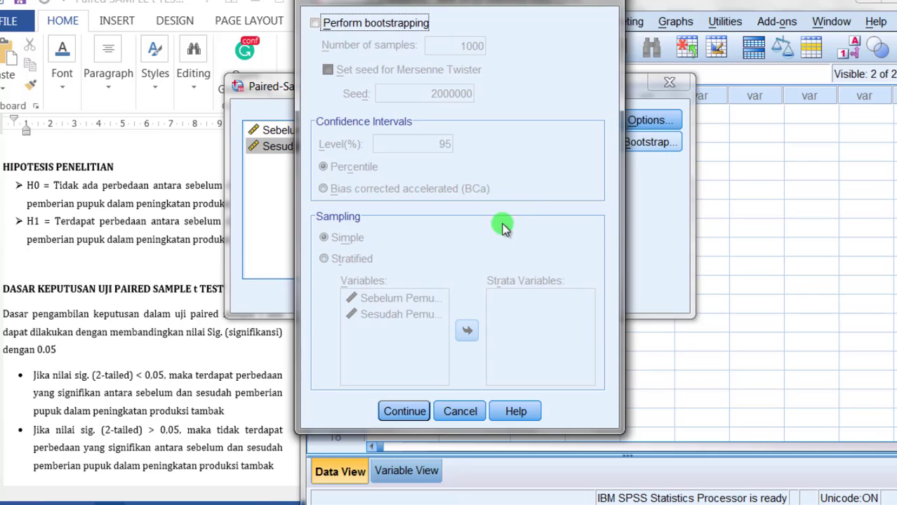
{"action": "left_click", "coordinate": [405, 412]}
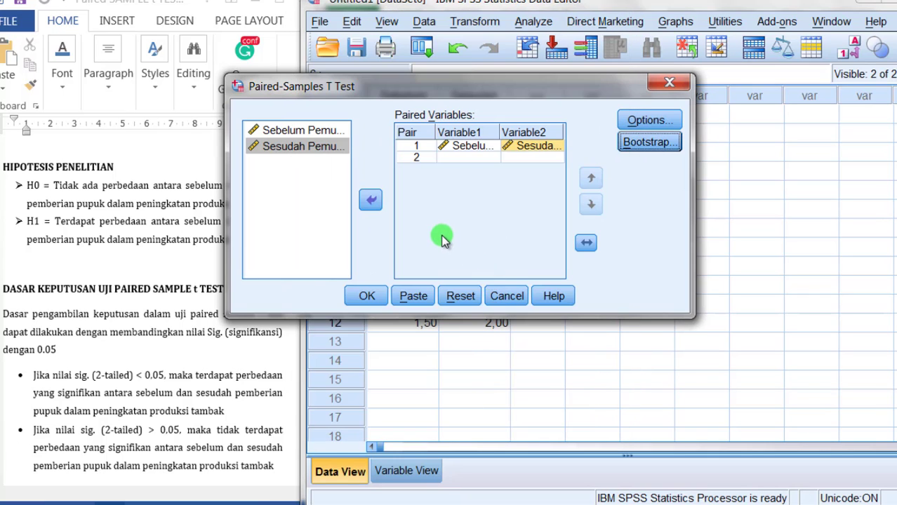
{"action": "left_click", "coordinate": [368, 295]}
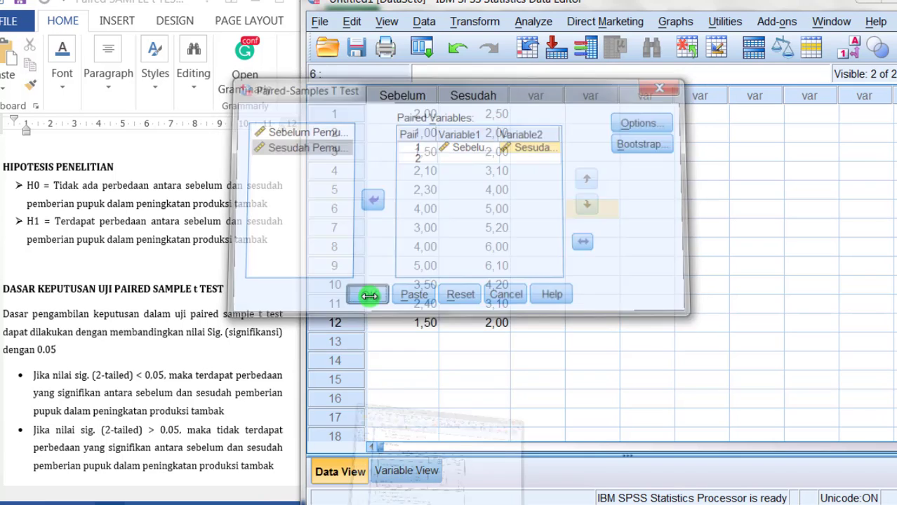